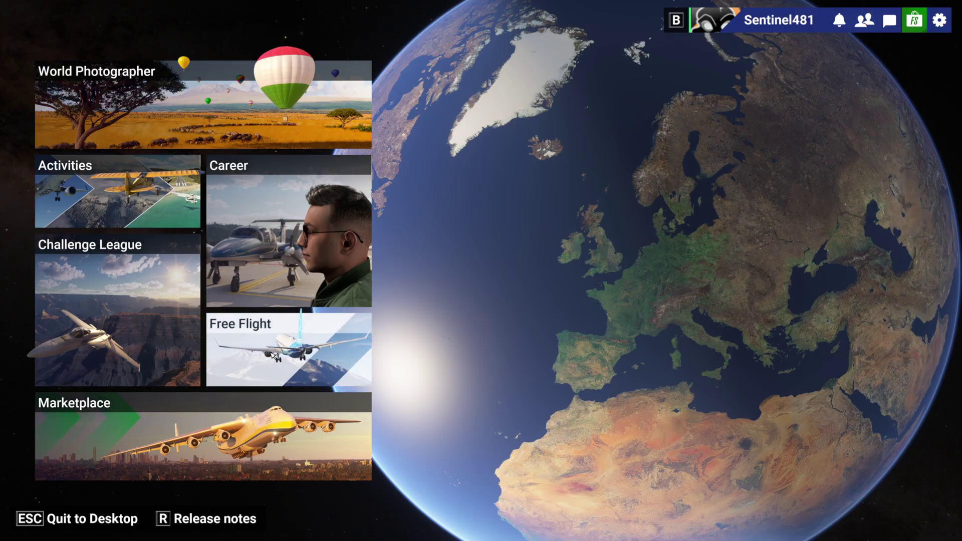
Step: Open the Free Flight setup, view the flight-plan route page in the EFB, and close the tablet
click(272, 357)
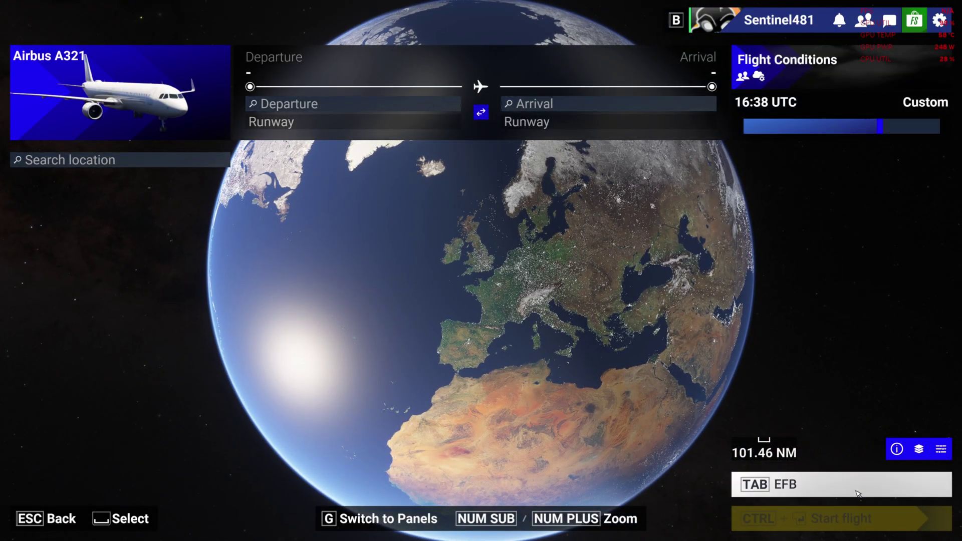
click(755, 484)
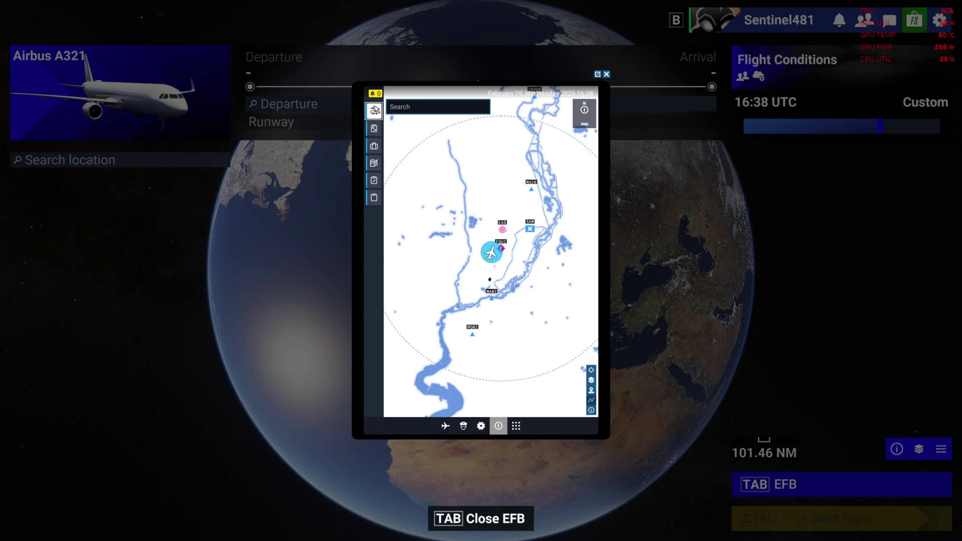
click(374, 111)
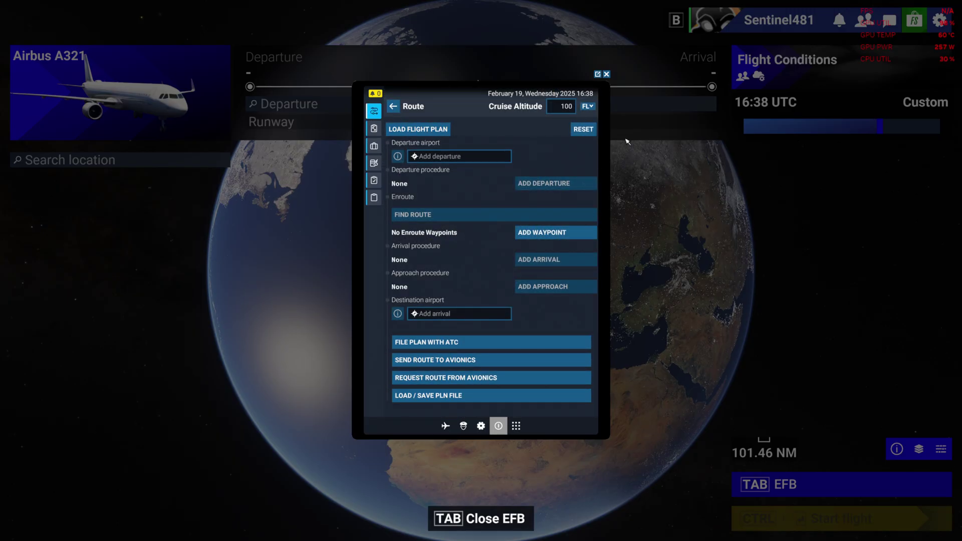
click(606, 75)
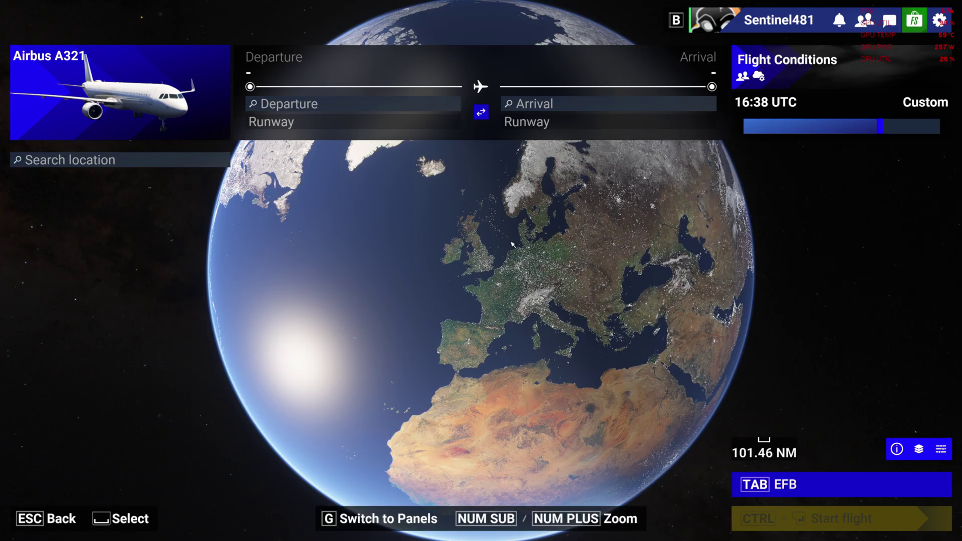
Step: Set the flight's departure to EGHI Southampton Intl and its arrival to EGPH Edinburgh
click(296, 104)
click(323, 159)
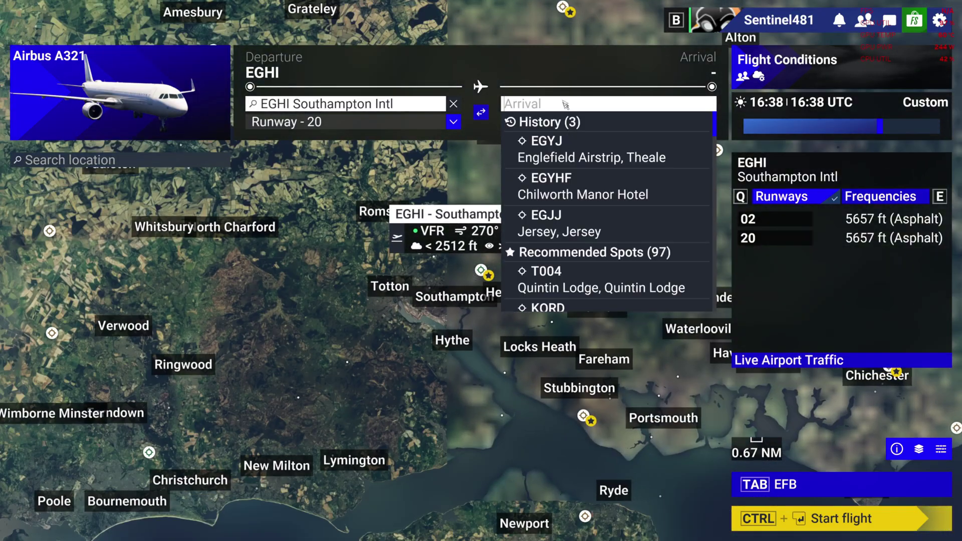
text(eg)
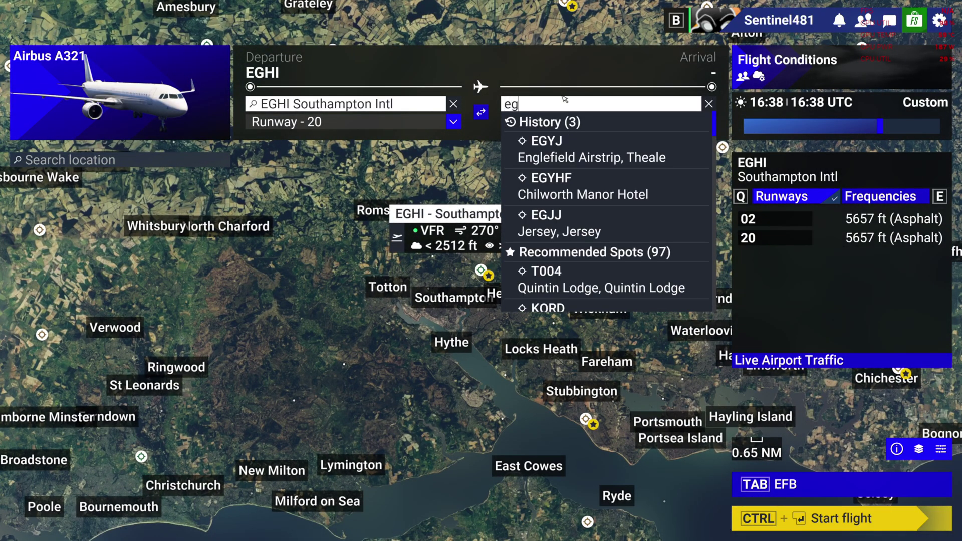
text(ph)
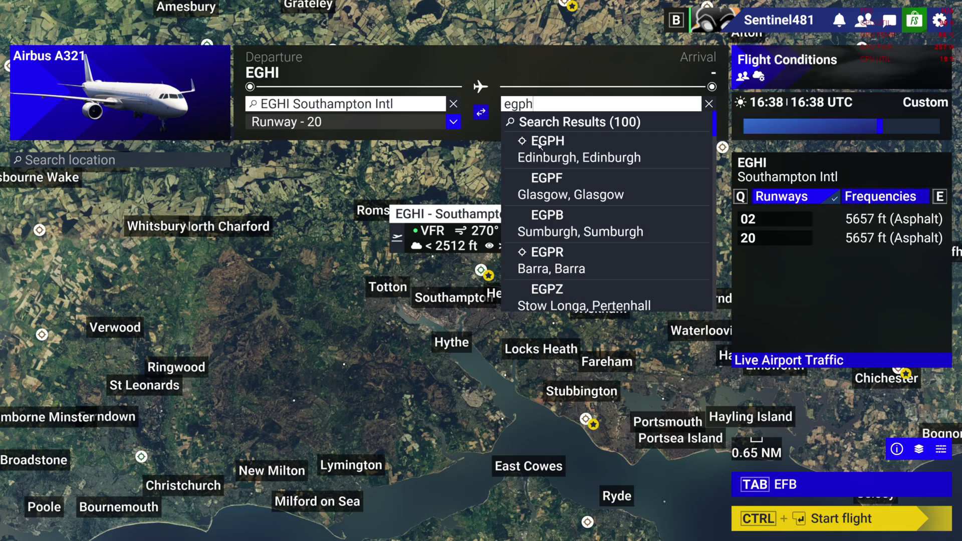
click(540, 145)
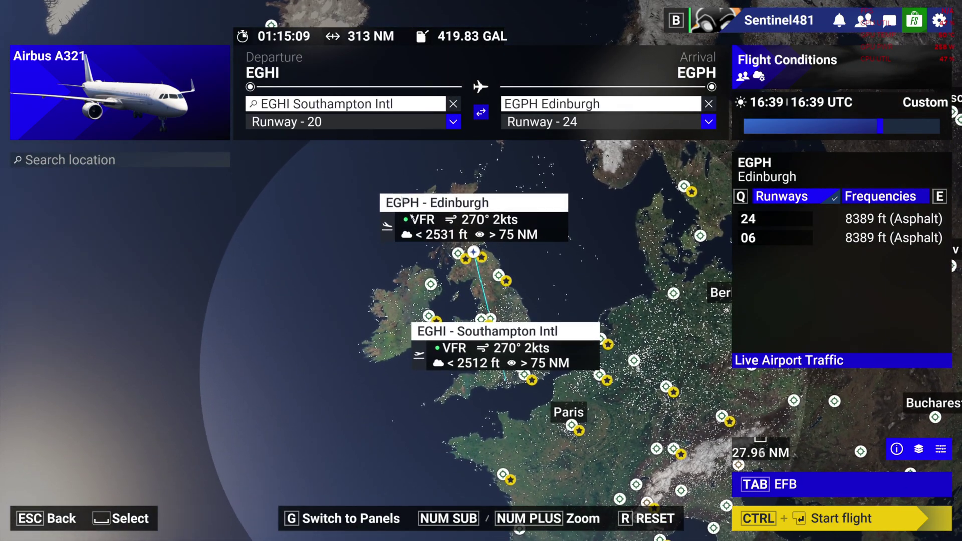
Step: Pick a ramp parking spot beside the runway at Southampton airport as the flight's starting position
scroll(462, 379, up, 5)
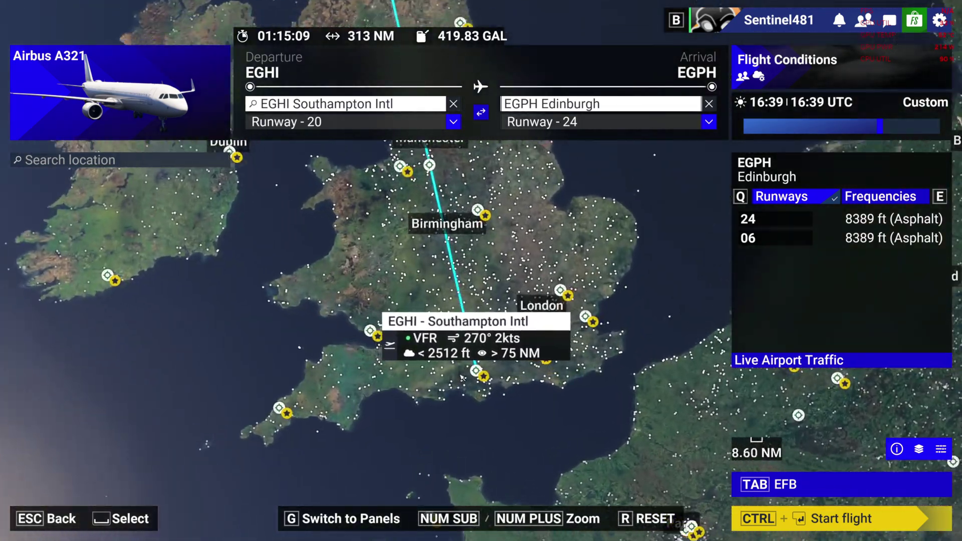
scroll(462, 378, up, 8)
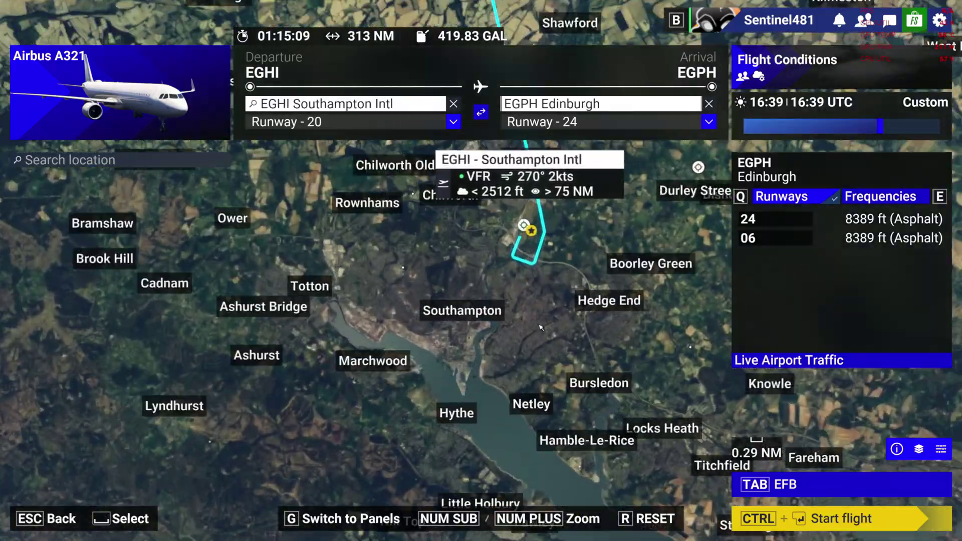
scroll(541, 327, up, 4)
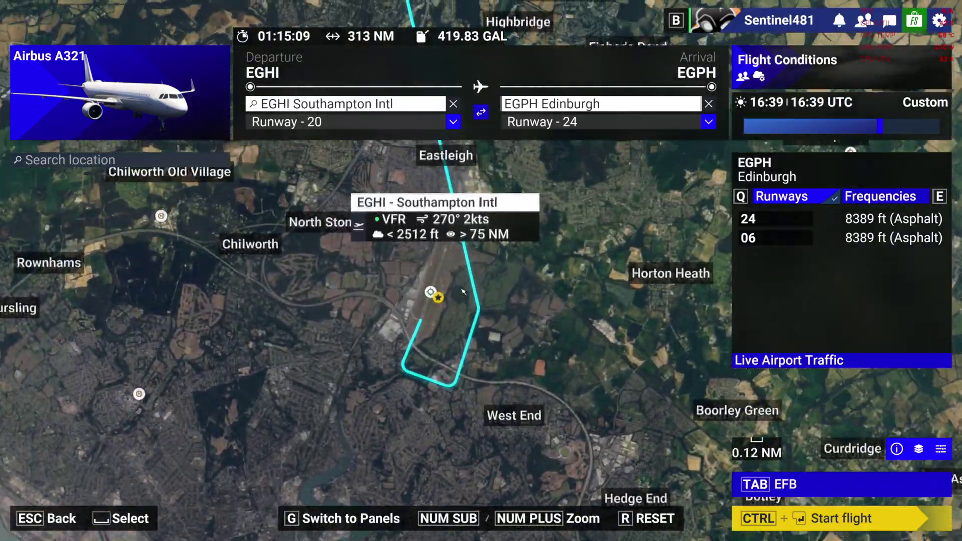
scroll(463, 290, up, 3)
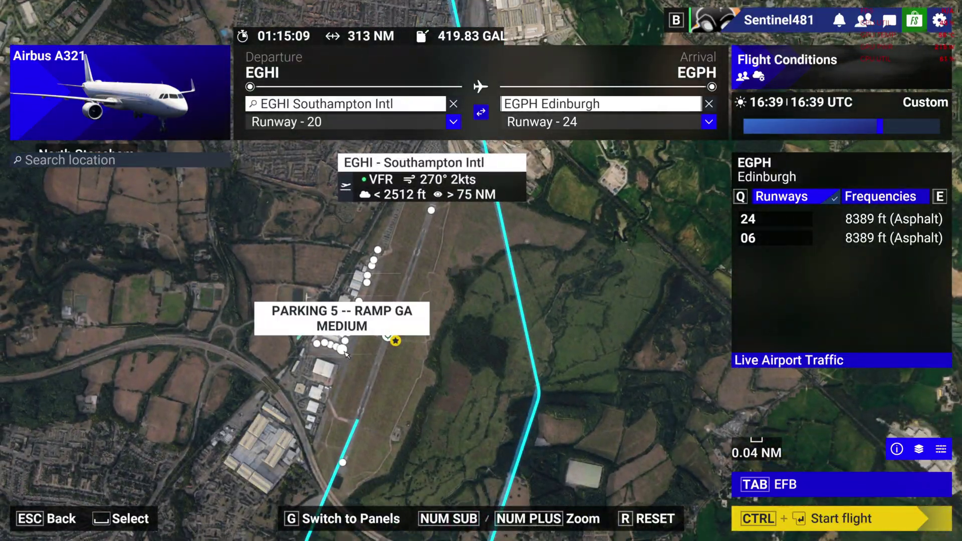
click(346, 354)
click(321, 376)
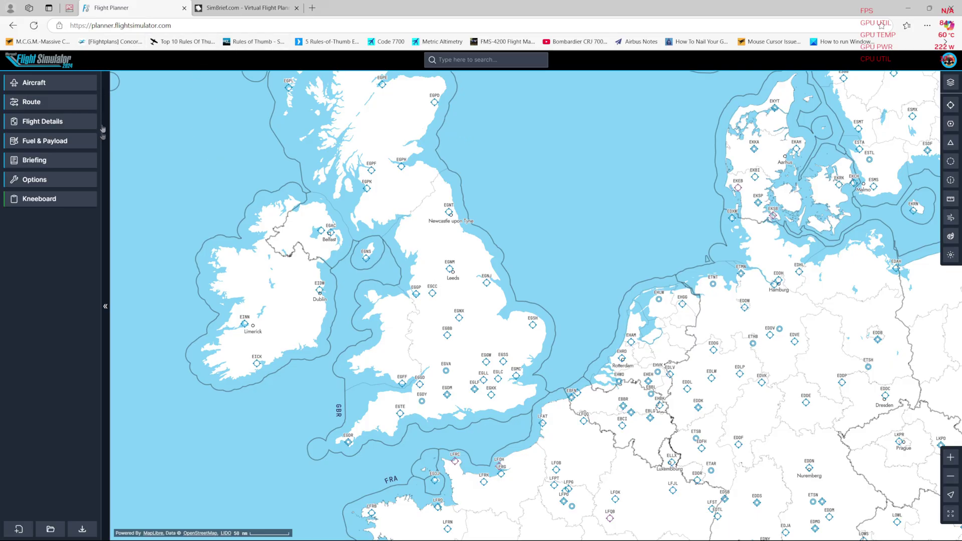
Step: In the web Flight Planner, select the Airbus A321 and set the route's origin to EGHI Southampton and destination to EGPH Edinburgh
click(66, 85)
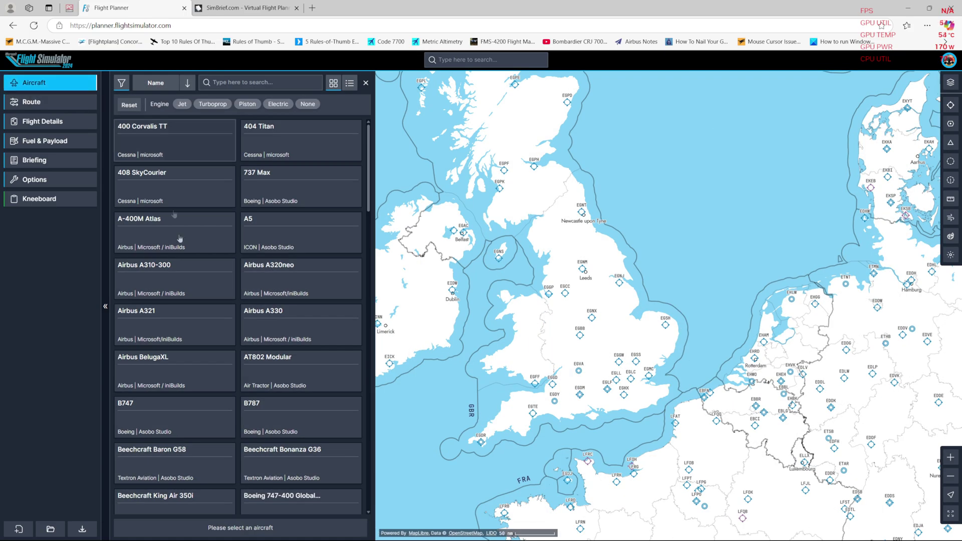
click(220, 324)
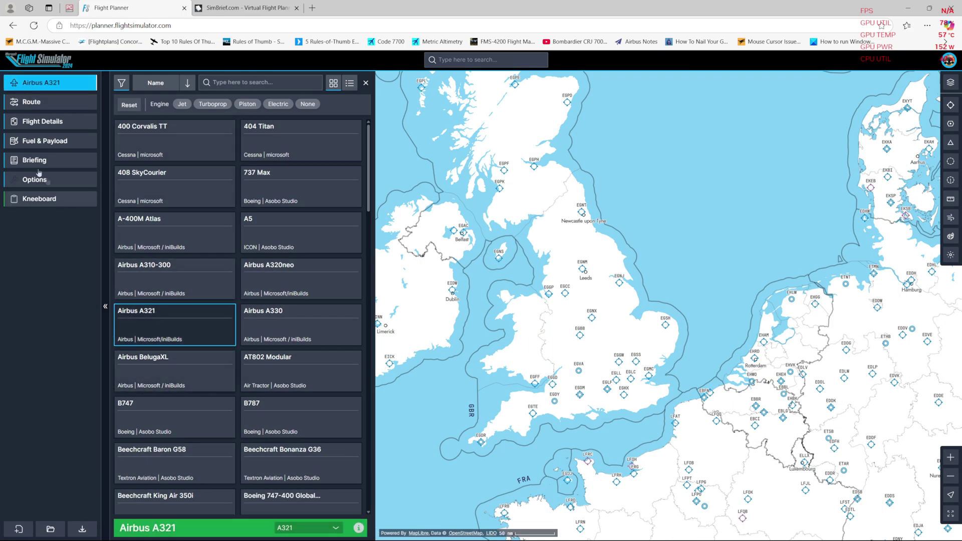
click(28, 104)
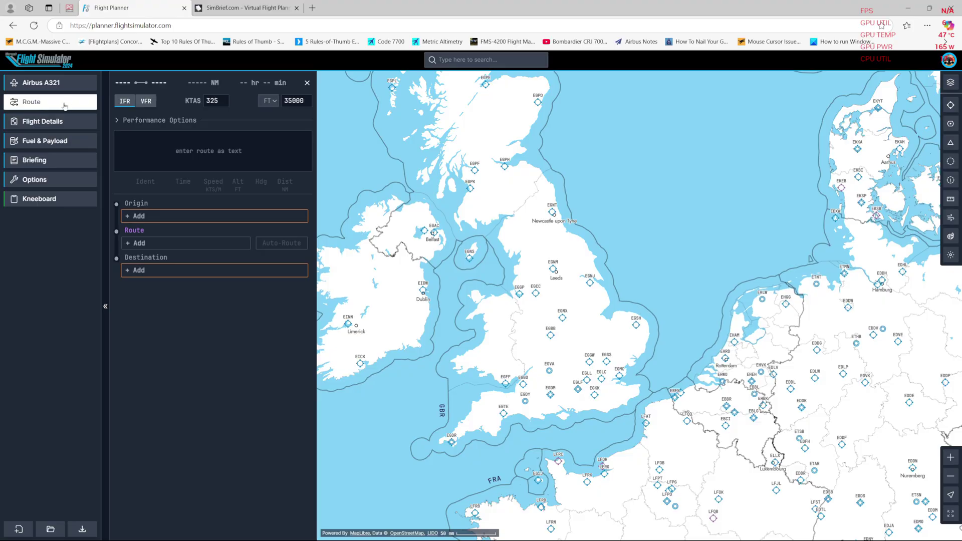
click(180, 219)
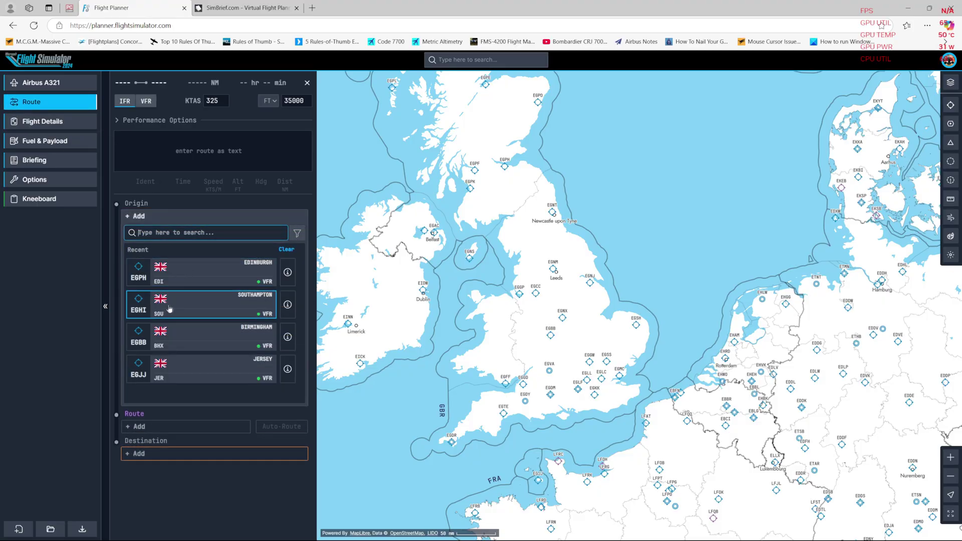
click(169, 308)
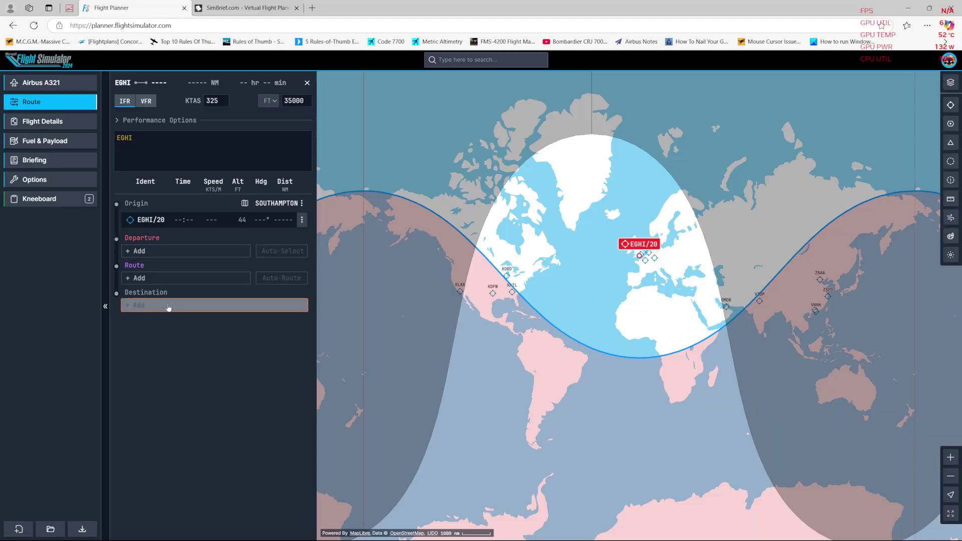
click(169, 306)
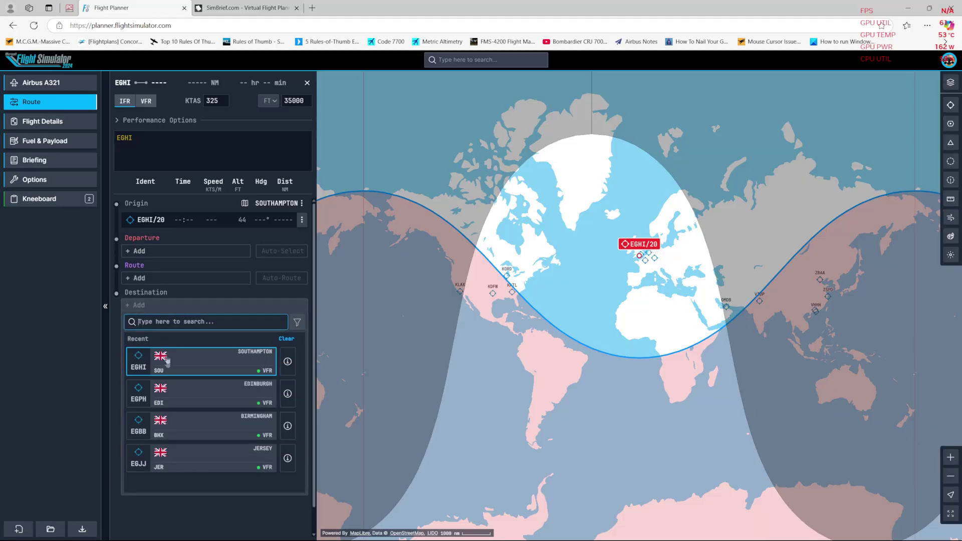
click(172, 399)
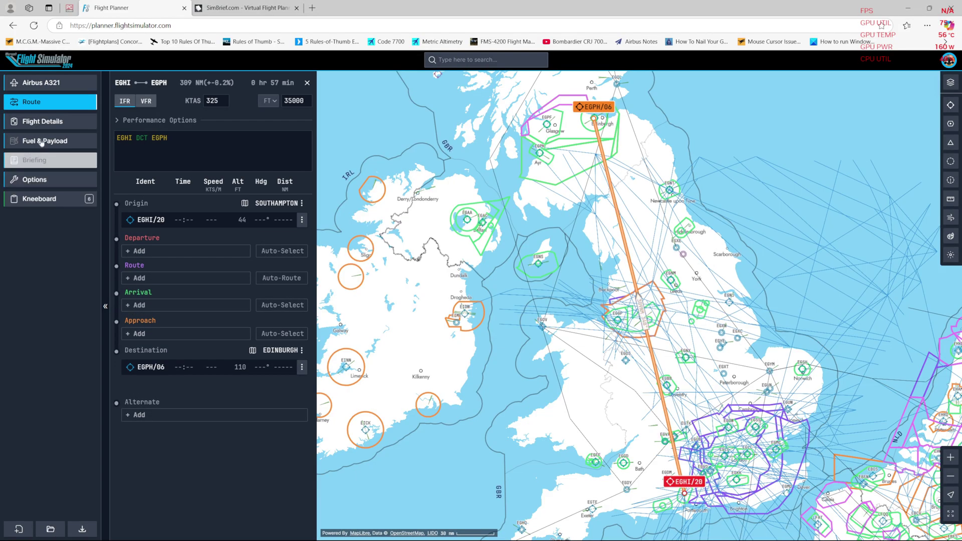
Step: Review the flight's fuel and payload figures and the airport charts available for the kneeboard
click(42, 142)
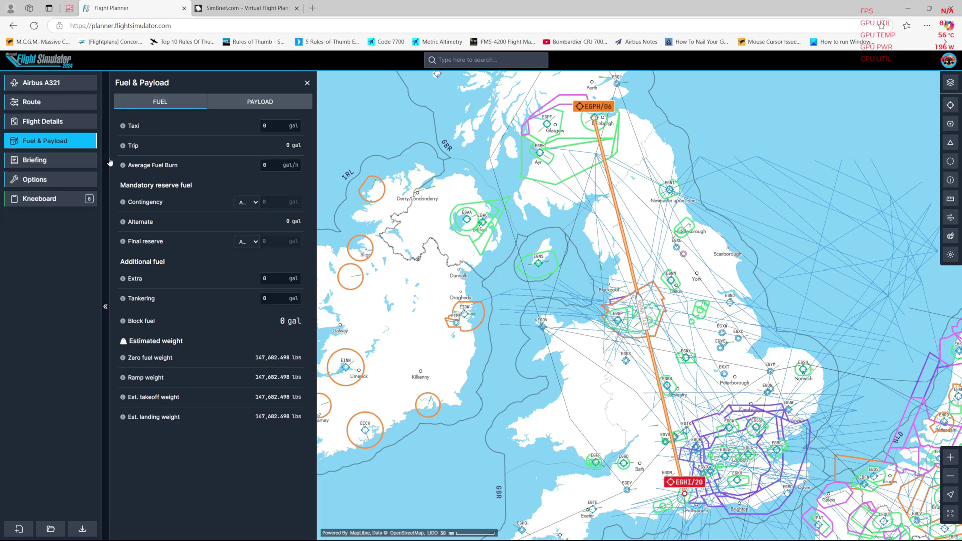
click(32, 197)
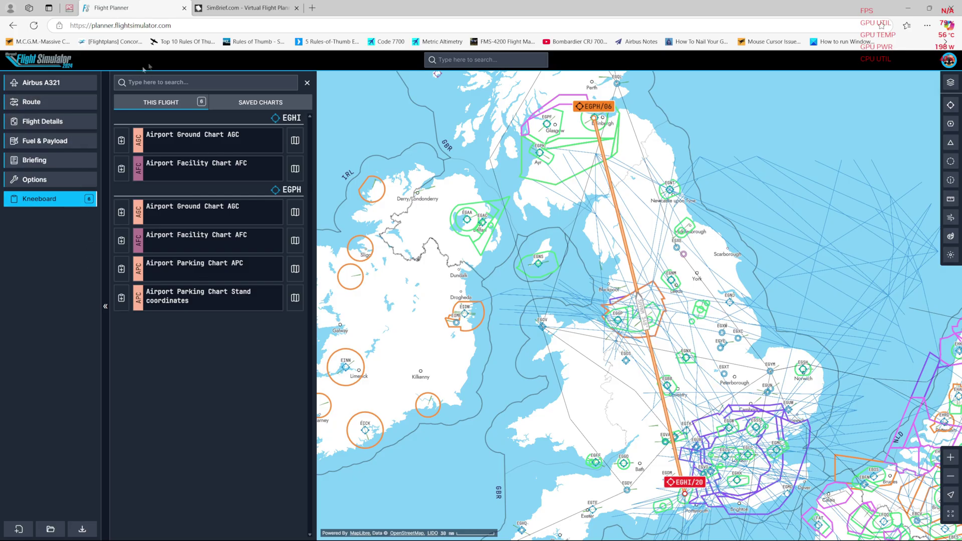
Step: Switch to the SimBrief website and open its dispatch system dashboard
click(227, 6)
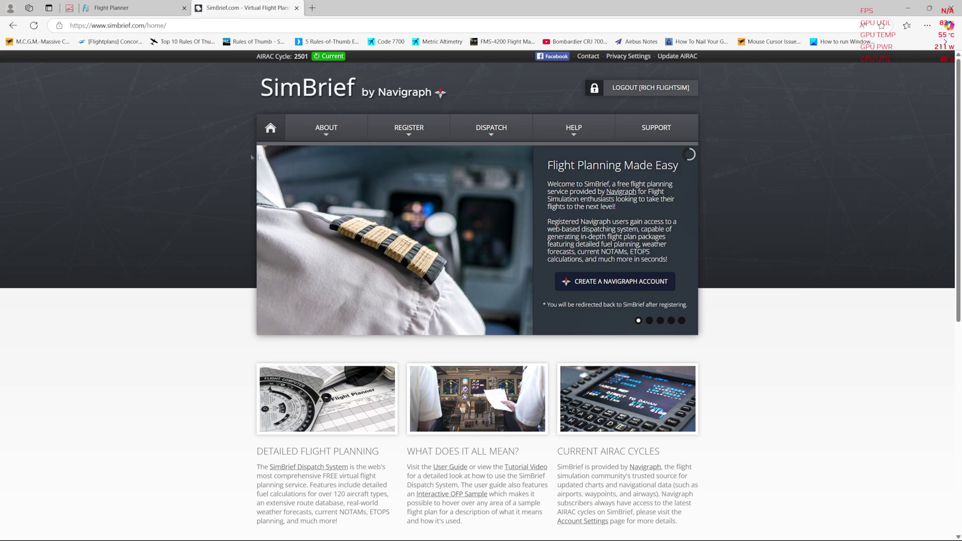
mouse_move(368, 135)
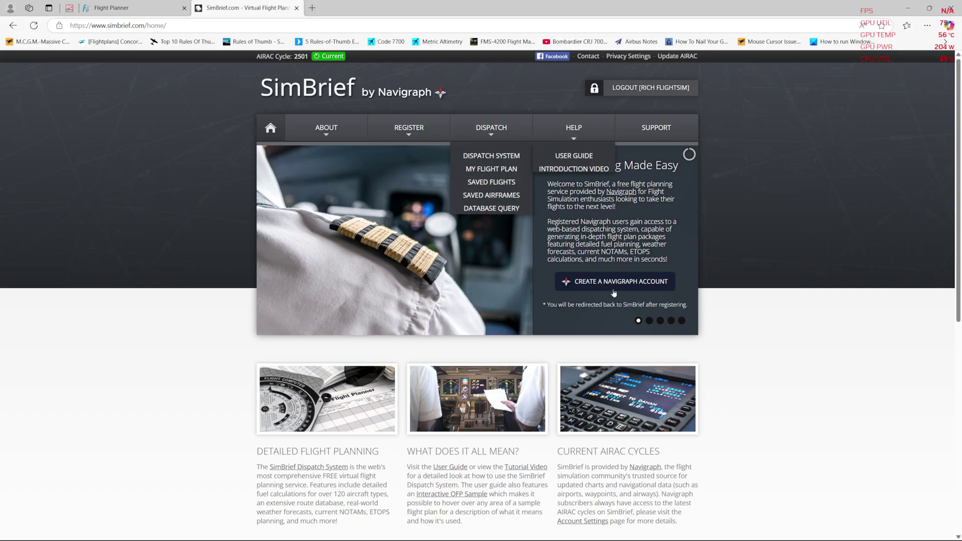
click(479, 135)
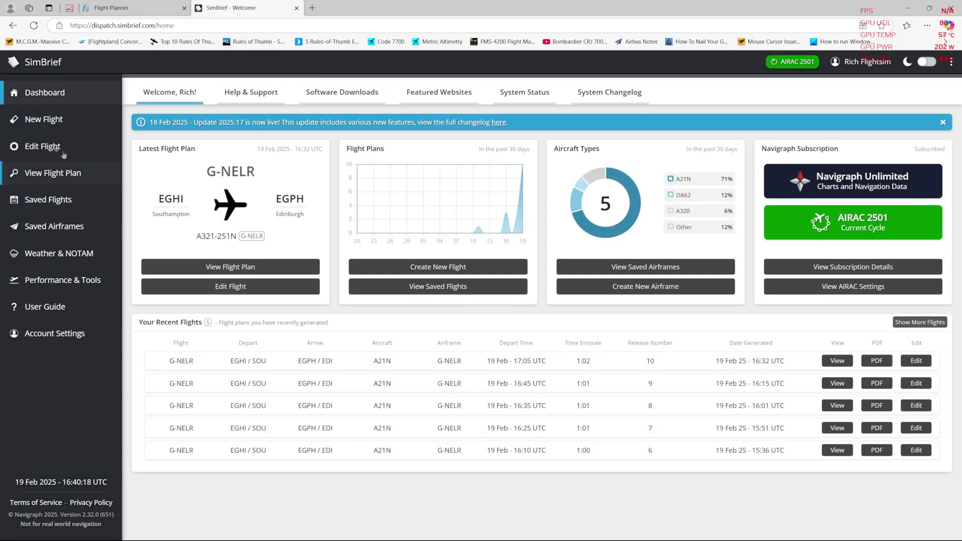
click(44, 100)
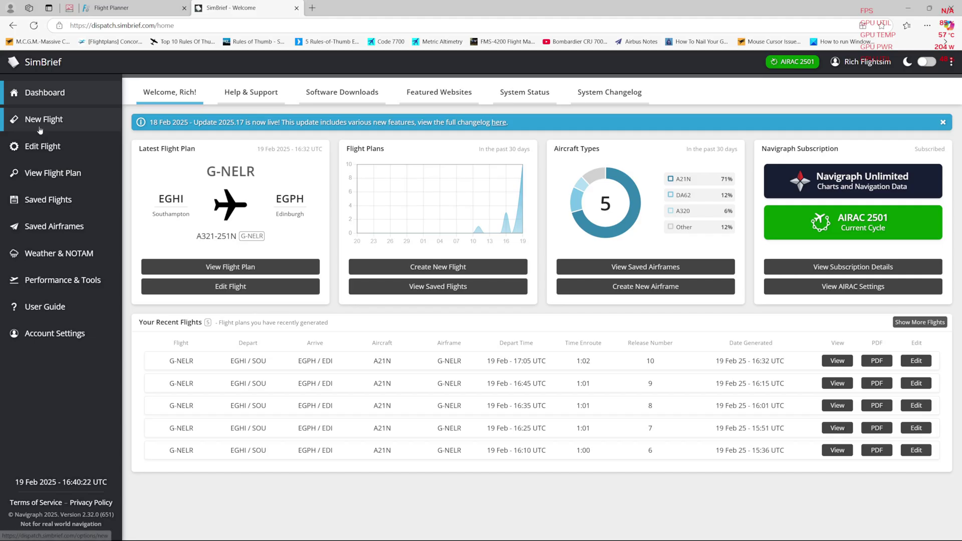
Step: Start a new flight and fill in departure EGHI, arrival EGPH, alternate EGNT and a scheduled block time of 1:30
click(39, 128)
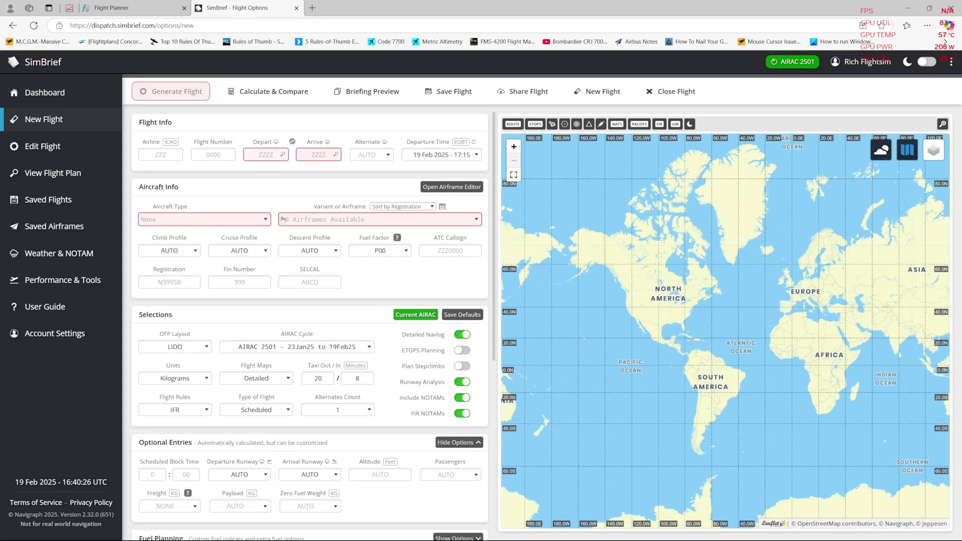
click(266, 155)
click(264, 183)
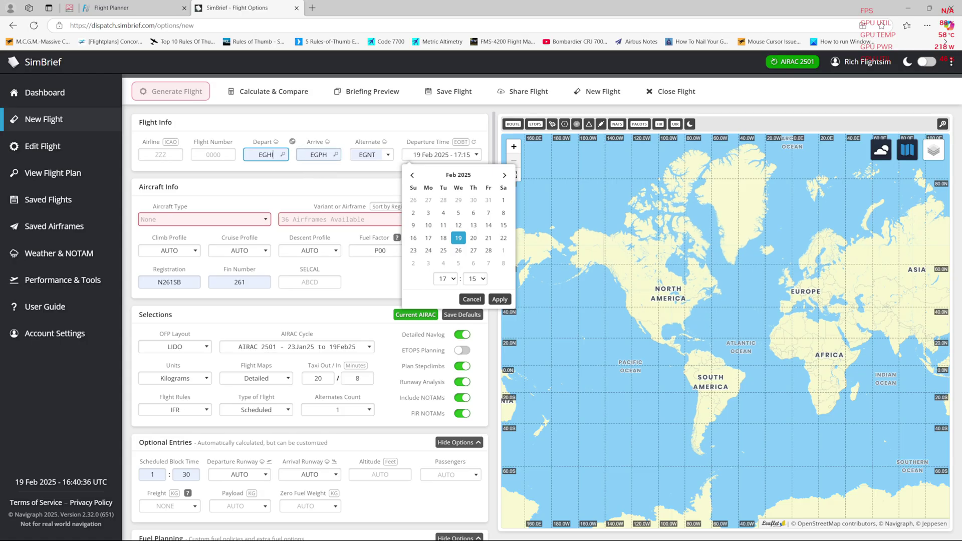
Step: Select aircraft type A21N - A321-251N with the iniBuilds (MSFS) A321LR LEAP-1A airframe and generate the flight plan
click(175, 221)
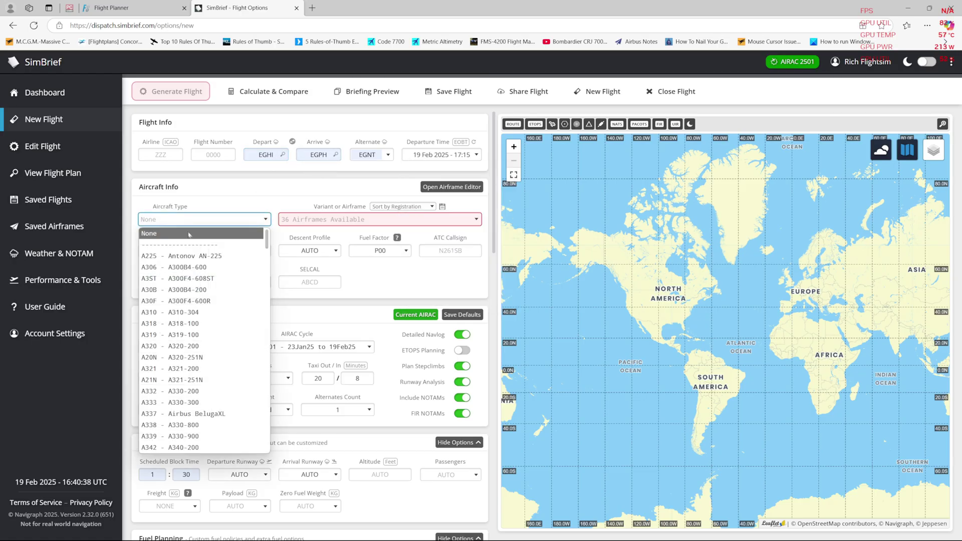
scroll(158, 321, down, 4)
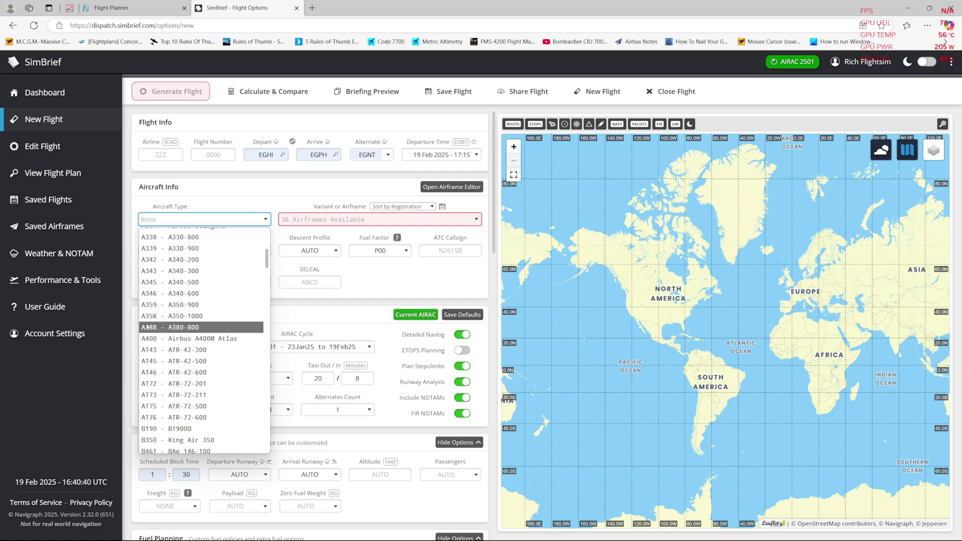
scroll(147, 327, up, 4)
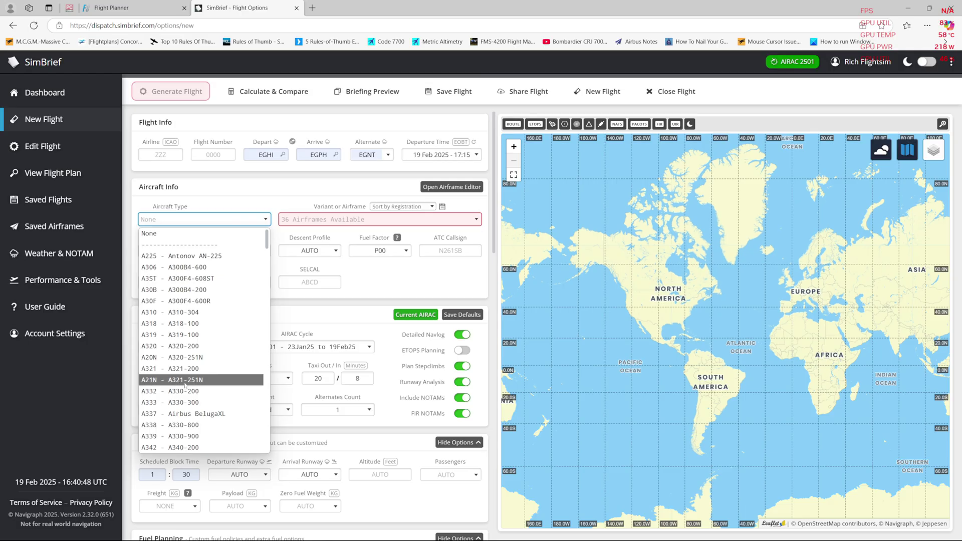
click(201, 381)
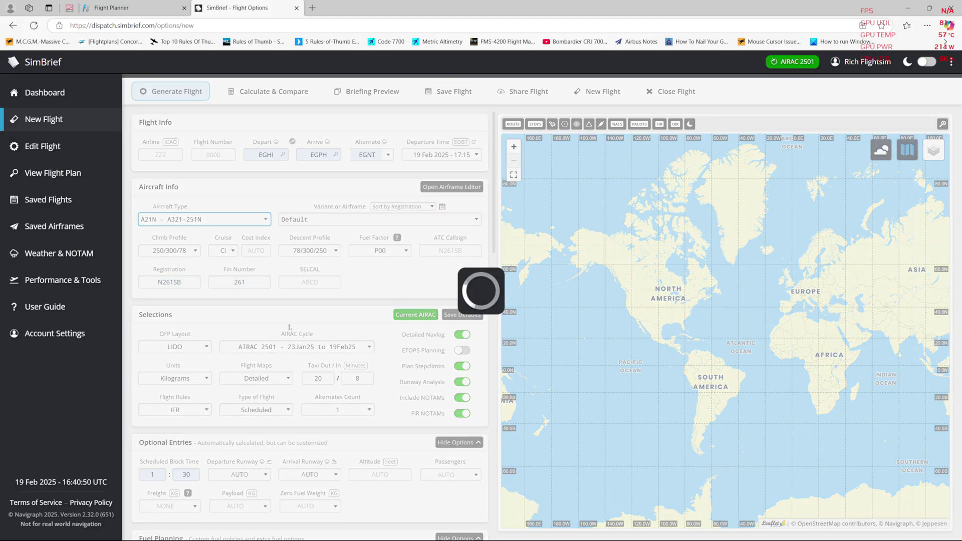
click(332, 221)
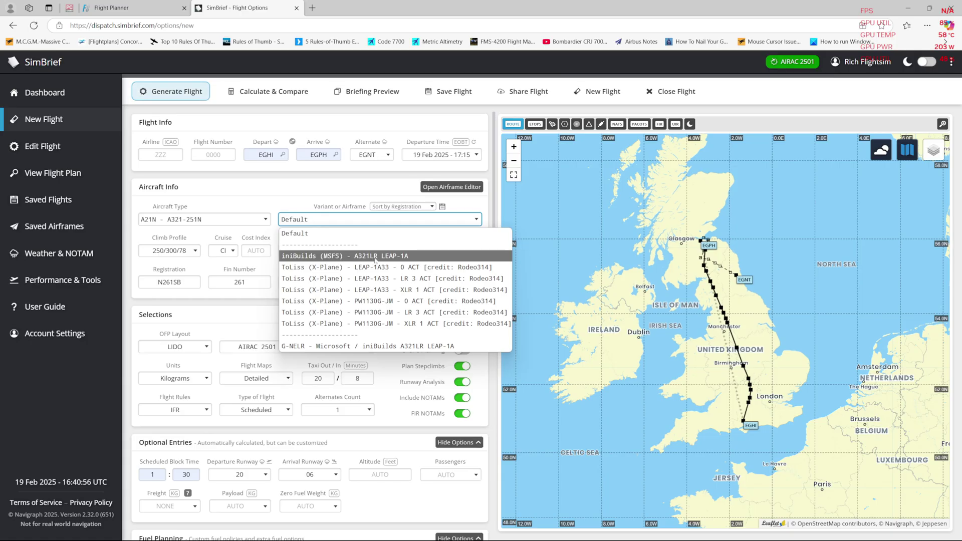
click(386, 258)
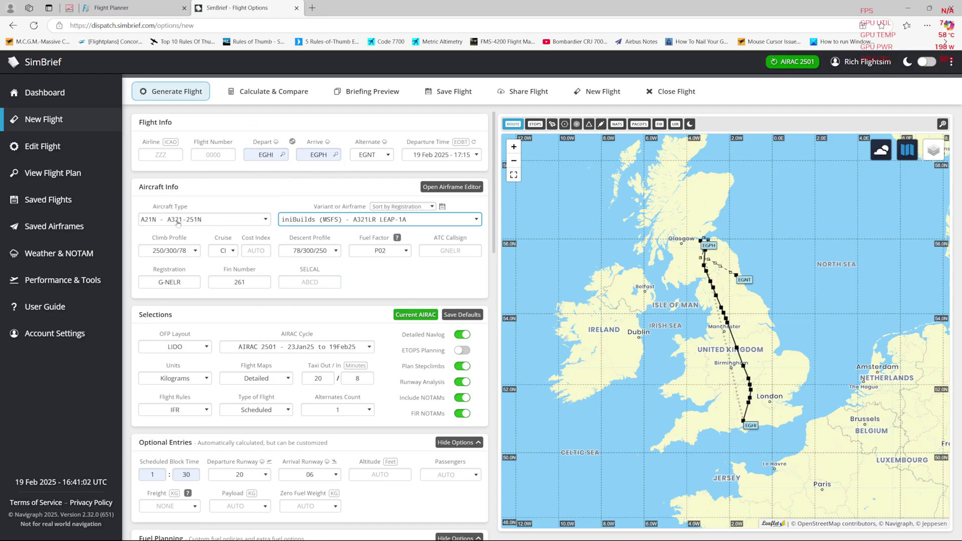
click(167, 93)
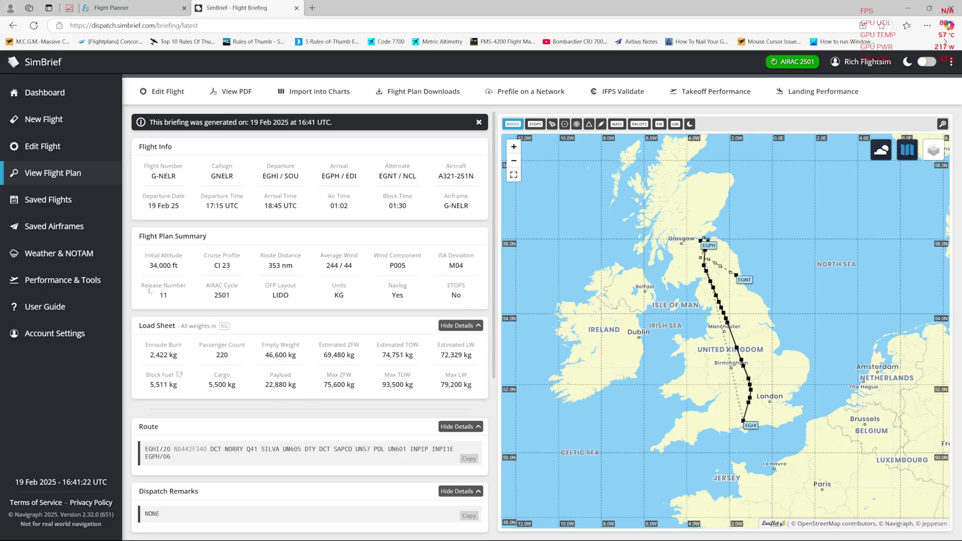
Step: Reopen the flight for editing, regenerate the flight plan and review the route string from EGHI/20 to EGPH/06
click(159, 95)
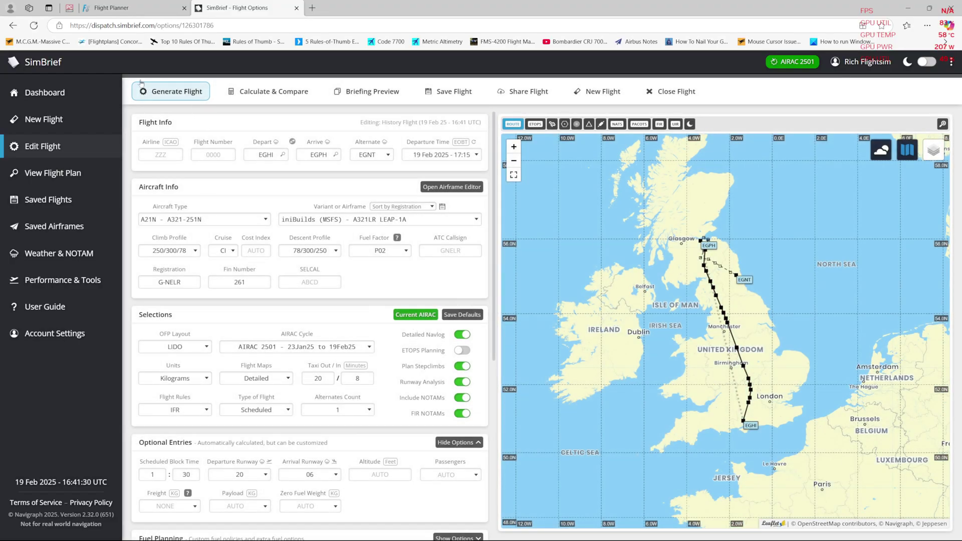
click(151, 84)
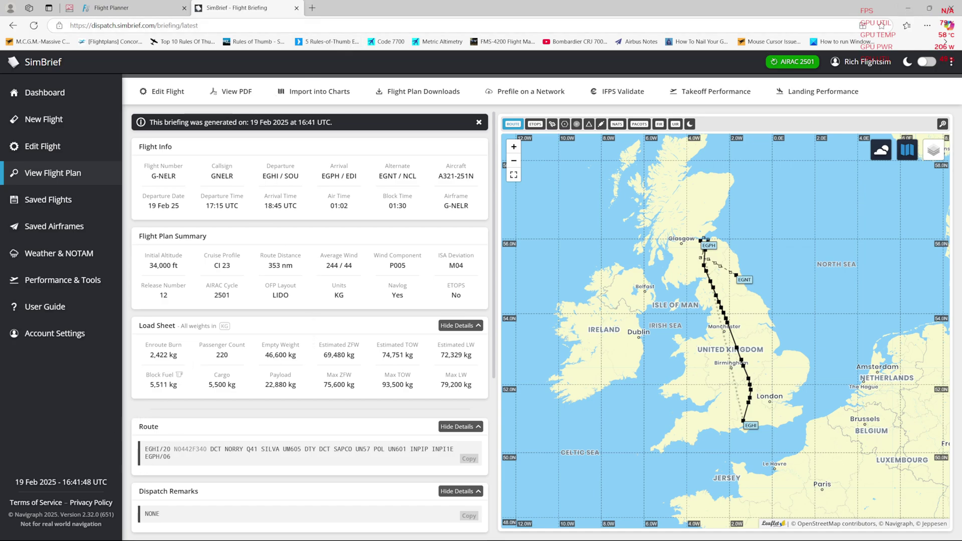
triple_click(204, 453)
right_click(204, 456)
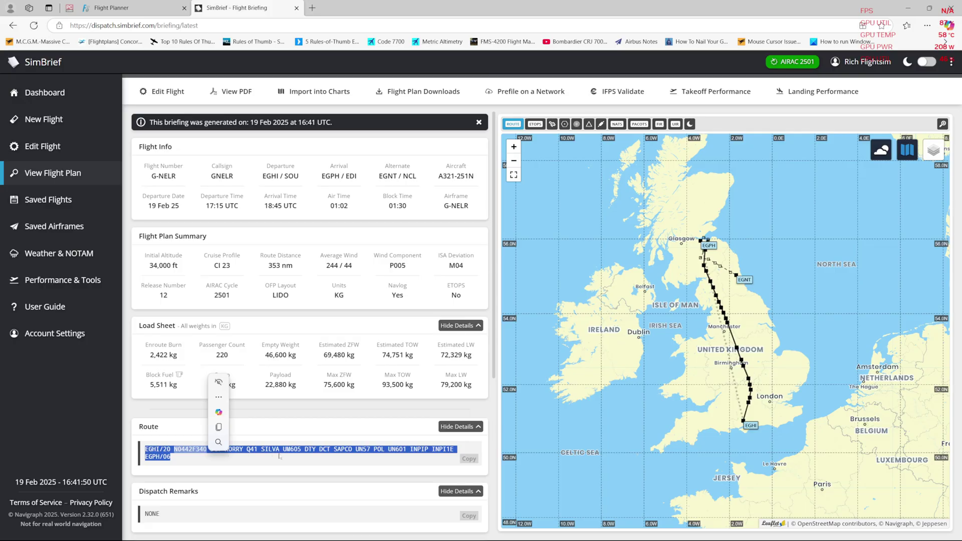
click(235, 429)
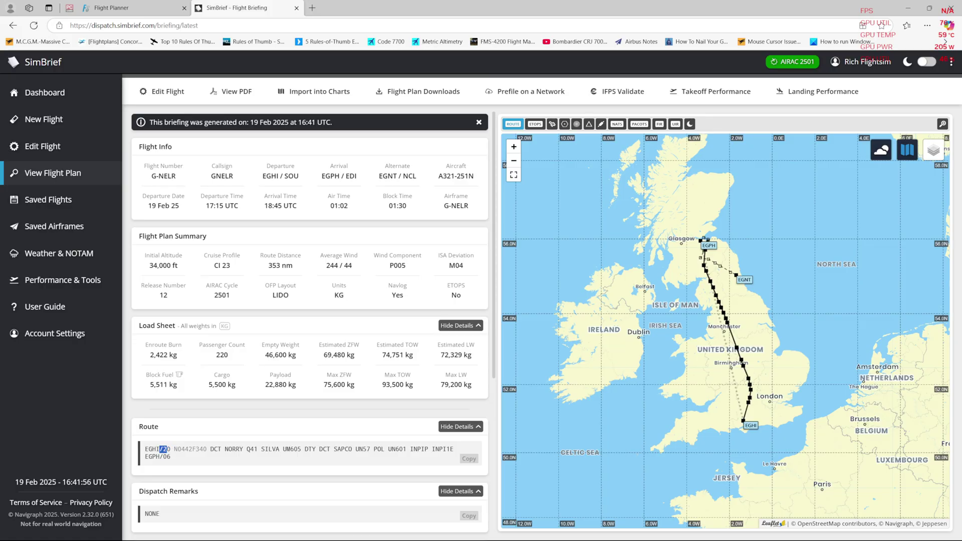
drag(159, 457, 167, 456)
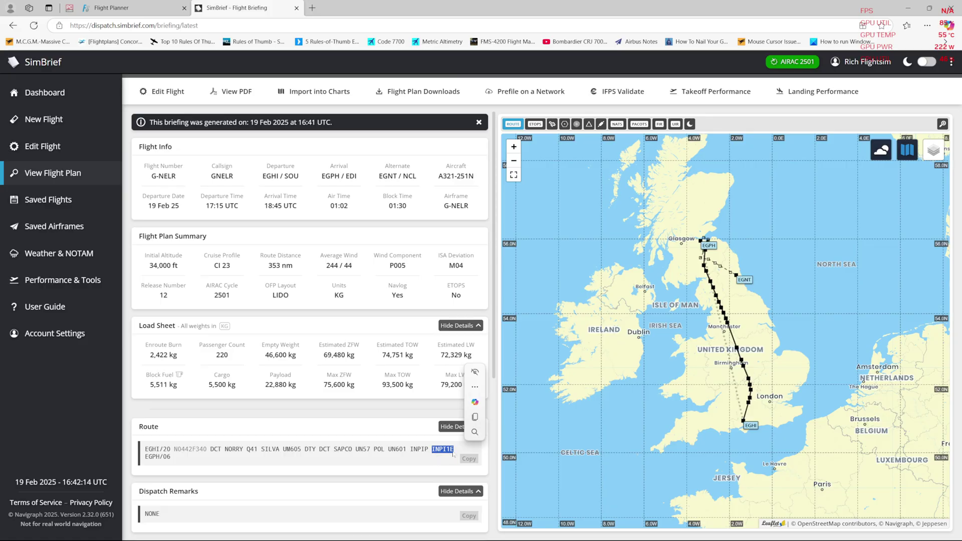
Step: Switch to the Flight Planner and auto-select the ILS 06 approach and the INPI1E arrival for Edinburgh in the route
click(111, 8)
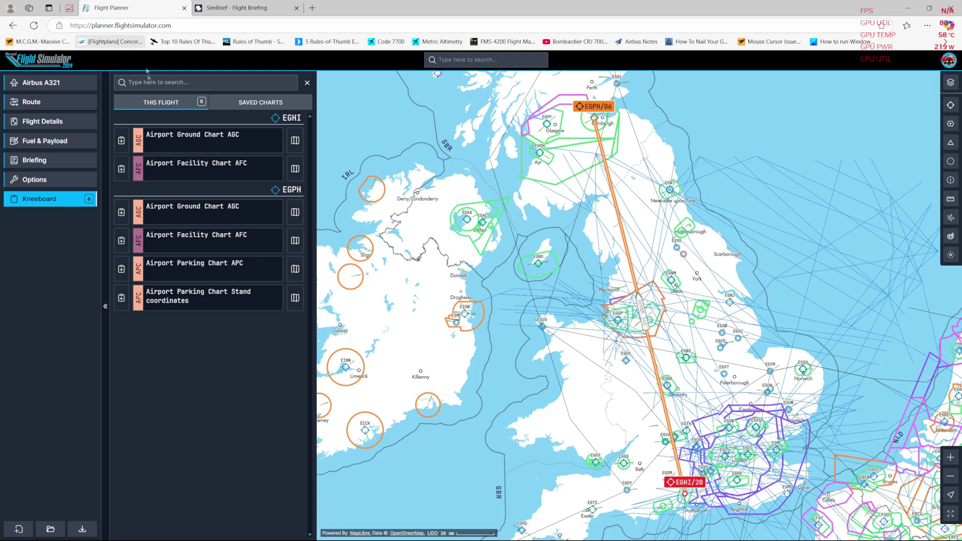
click(30, 103)
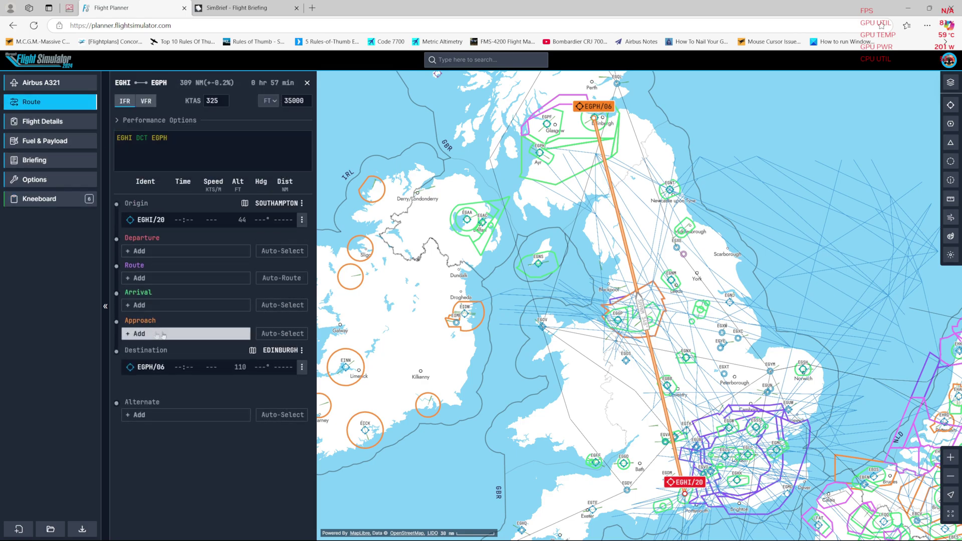
click(258, 335)
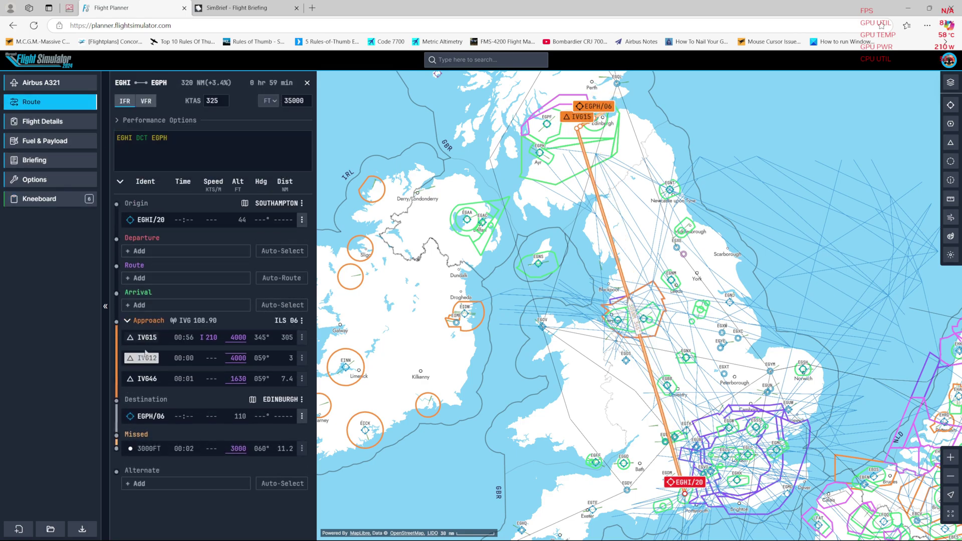
click(275, 307)
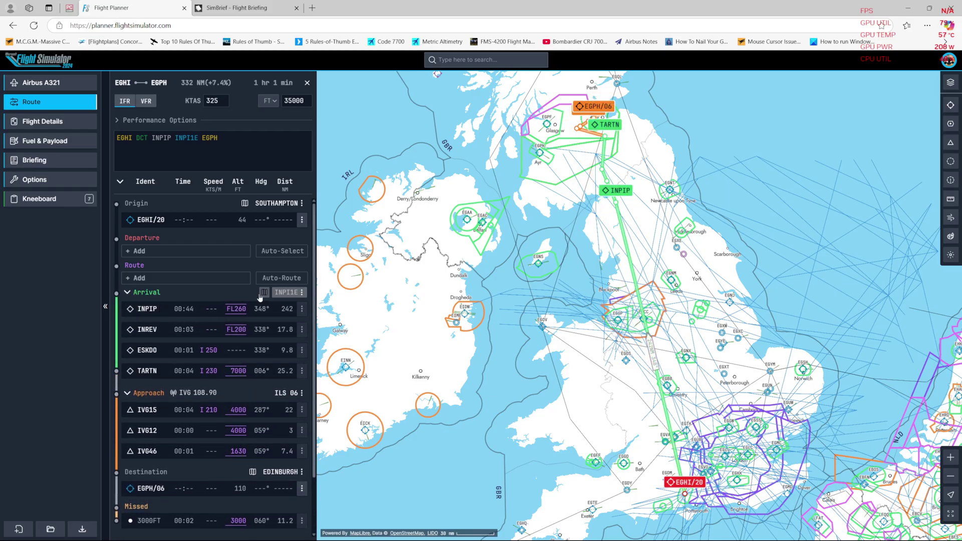
Step: Remove the INPI1E arrival procedure from the route and auto-select the arrival again
click(278, 293)
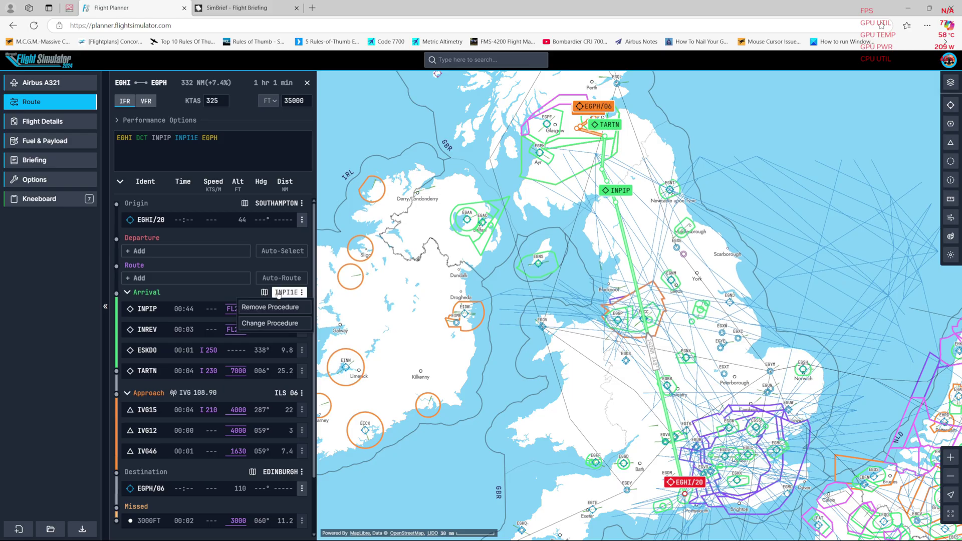
click(279, 306)
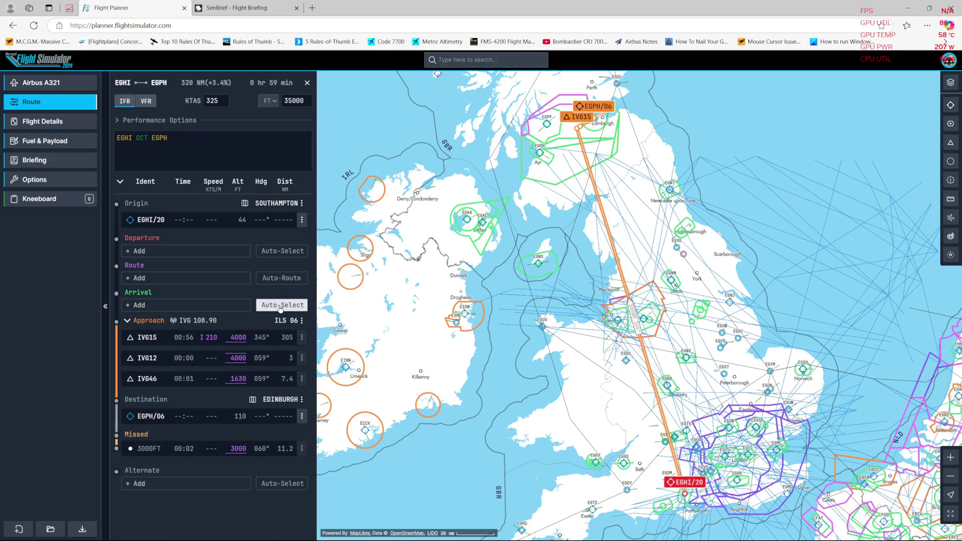
click(279, 306)
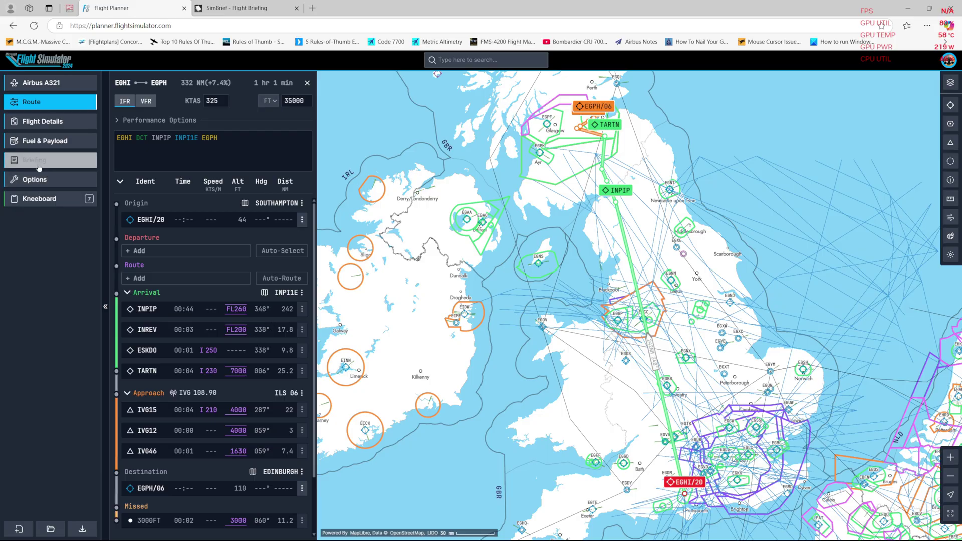
Step: Examine the Edinburgh RNAV STARs South chart from the kneeboard's charts for this flight
click(49, 200)
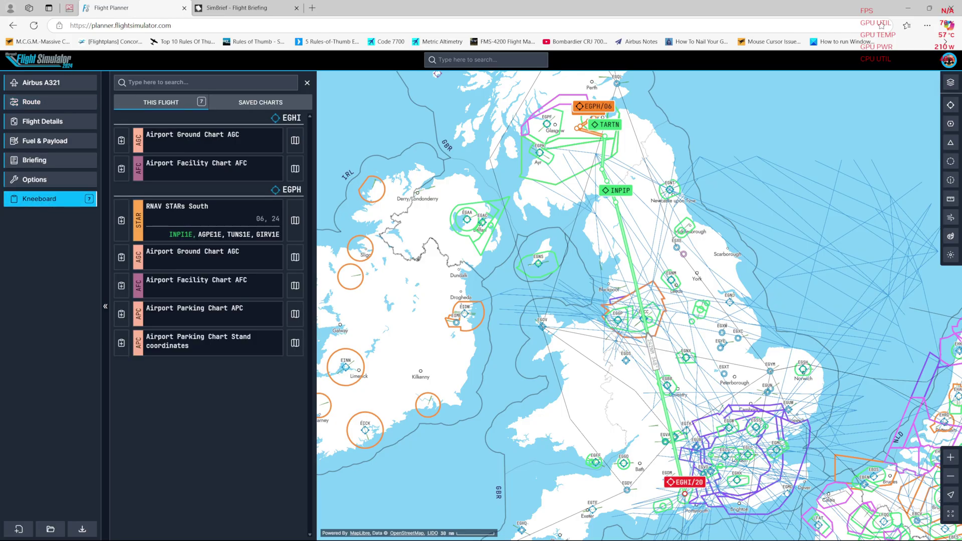
click(295, 220)
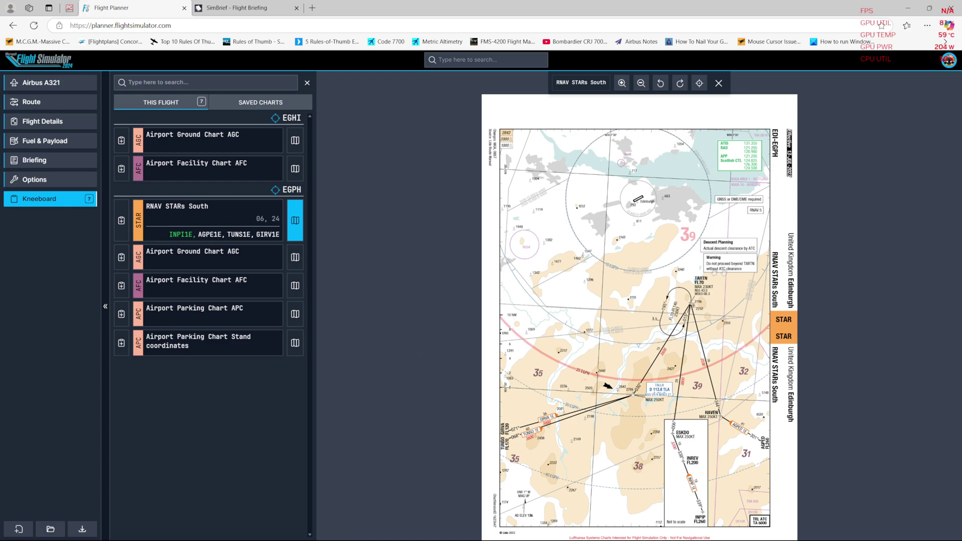
Step: Return to the SimBrief briefing, minimise the browser and start the flight in the simulator
click(241, 5)
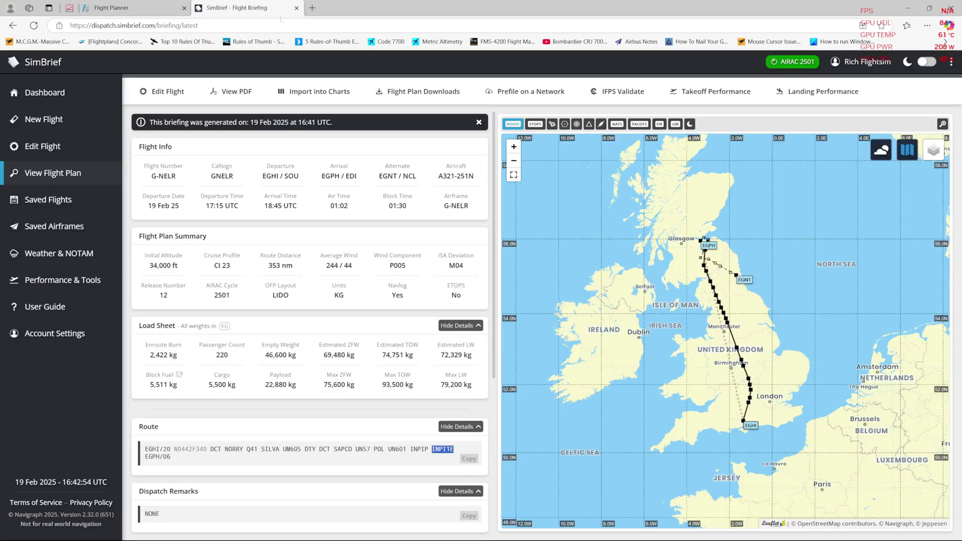
click(907, 7)
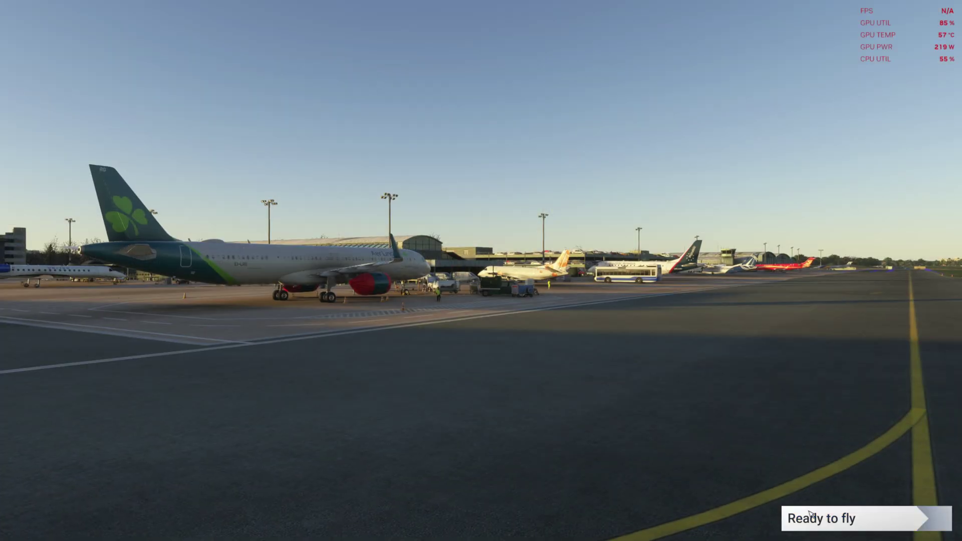
click(809, 516)
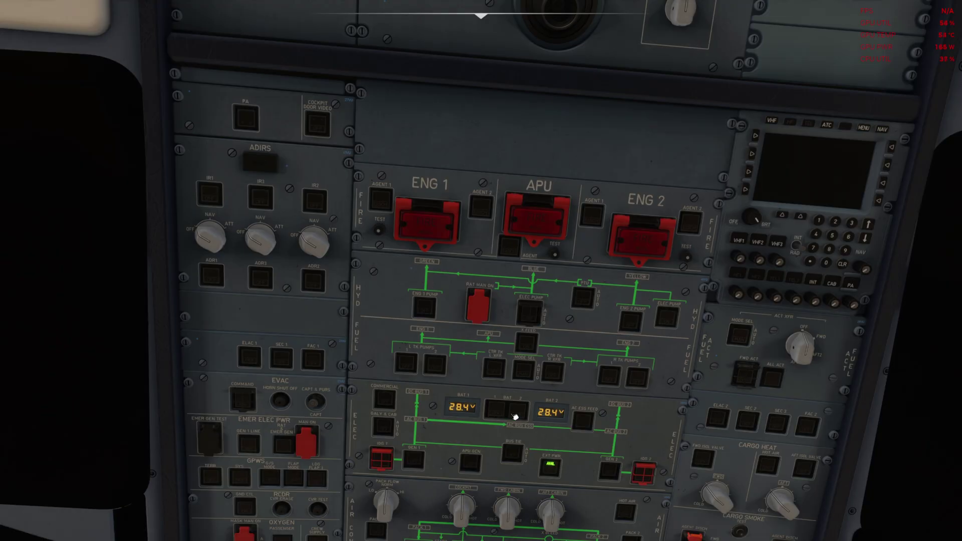
Step: Turn on external power on the overhead panel and set all three ADIRS selectors to NAV
click(551, 468)
click(218, 238)
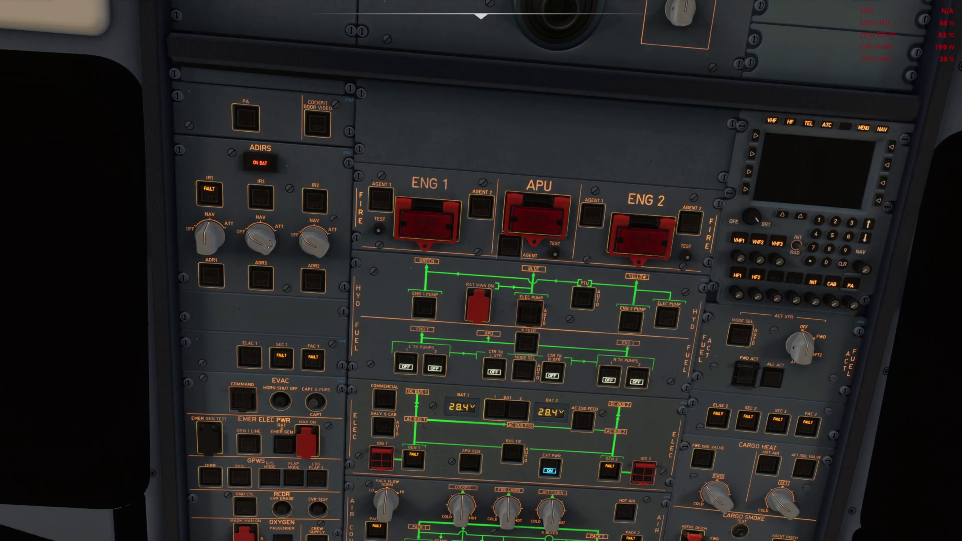
click(259, 239)
click(316, 243)
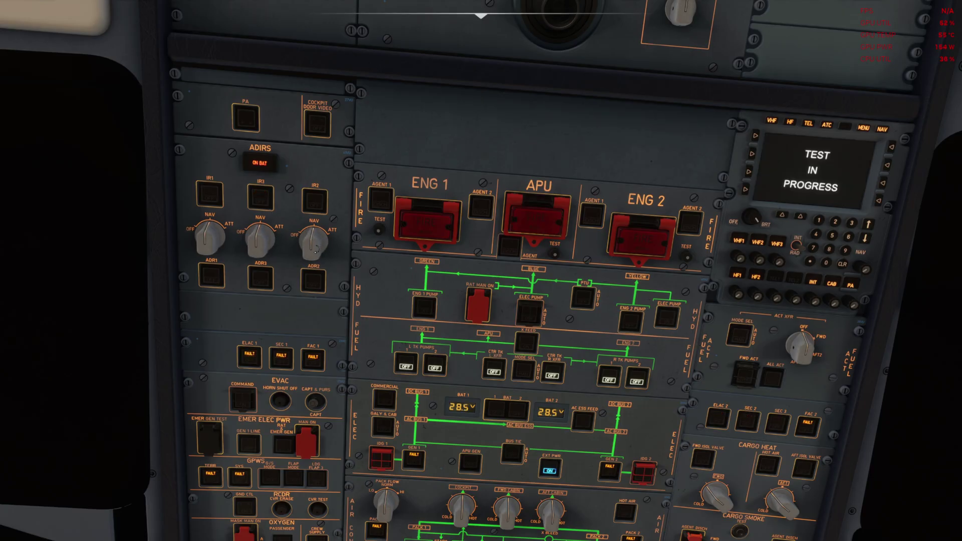
Step: Move to the MCDU and select FMGC from its menu
key(alt+1)
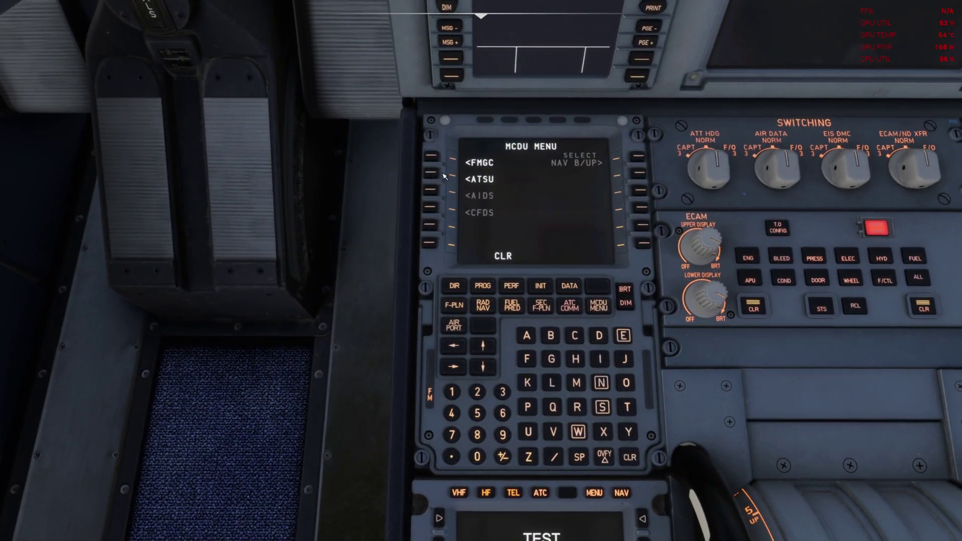
click(487, 165)
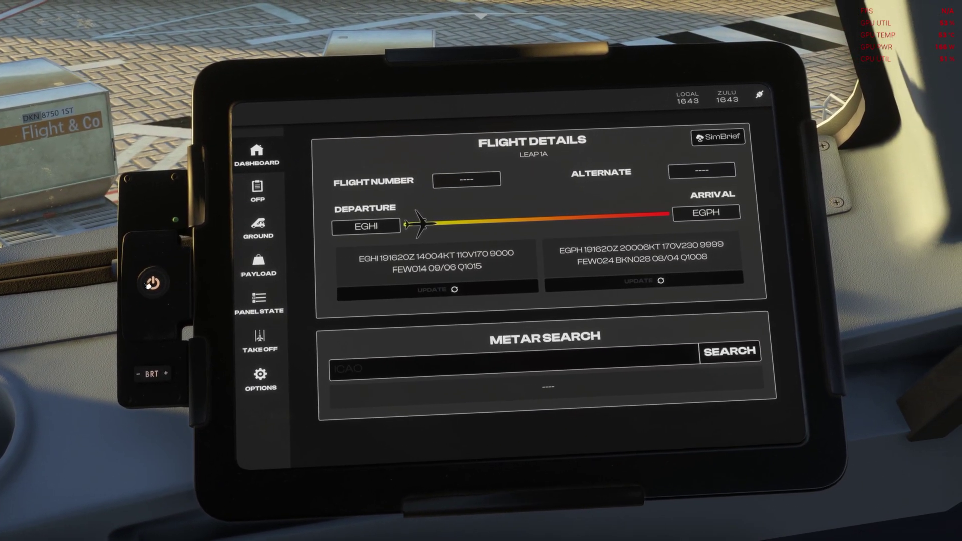
Step: Import the SimBrief plan on the cockpit tablet and look over the OFP and ground service pages
click(426, 295)
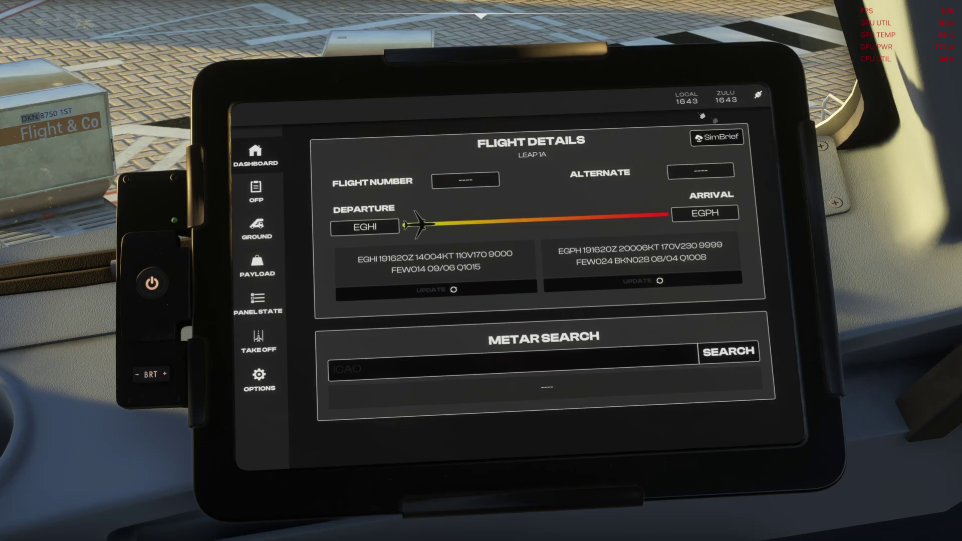
click(714, 138)
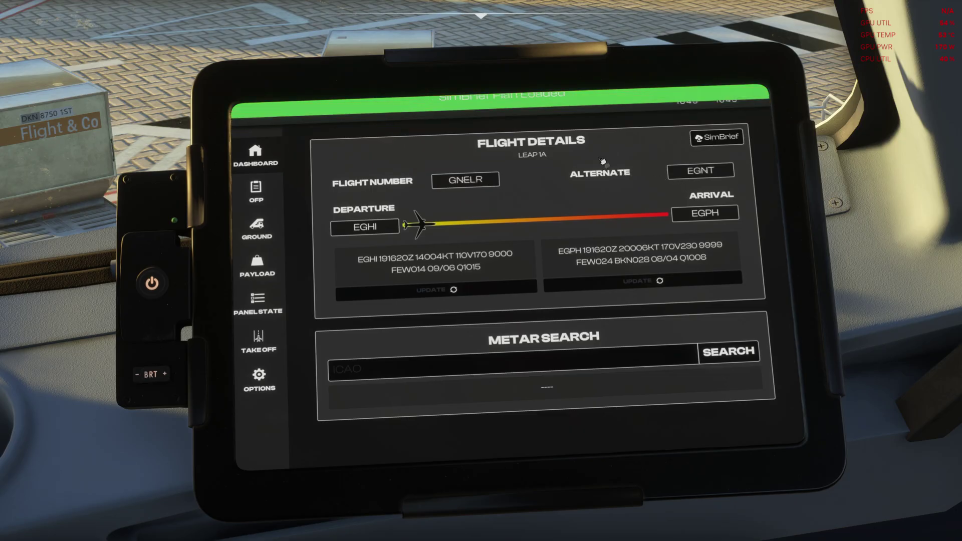
click(261, 197)
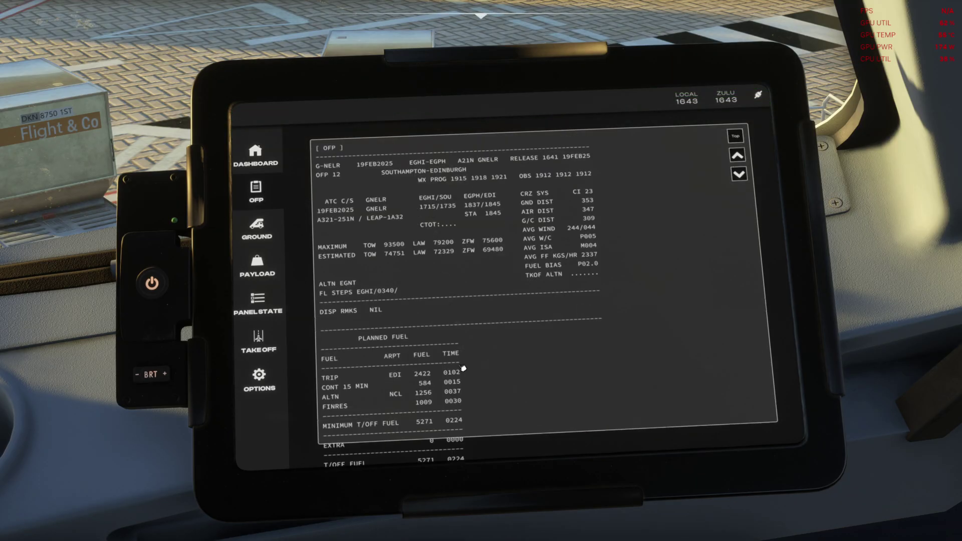
click(257, 230)
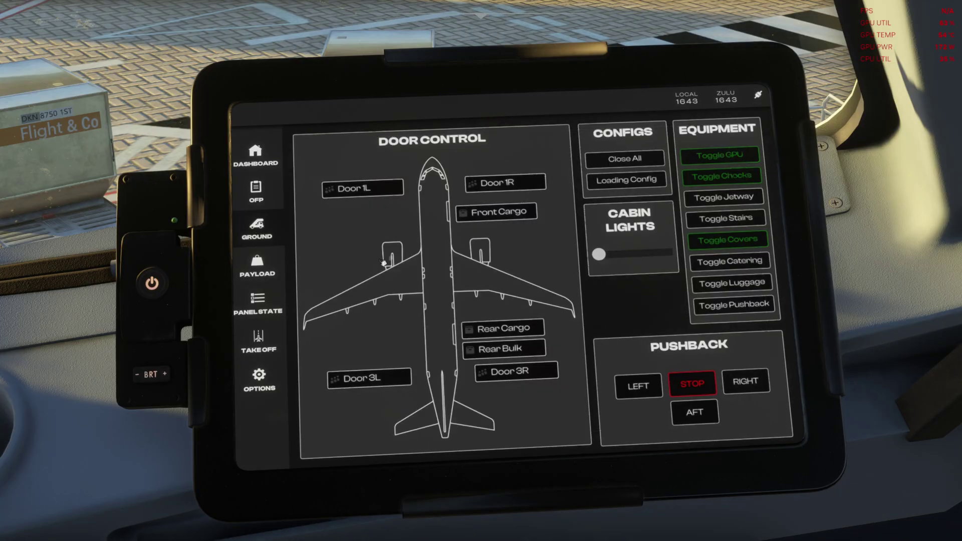
Step: Load the SimBrief weights of 220 passengers, 5500 kg cargo and 5511 kg fuel, and apply the load with the Instant option
click(256, 270)
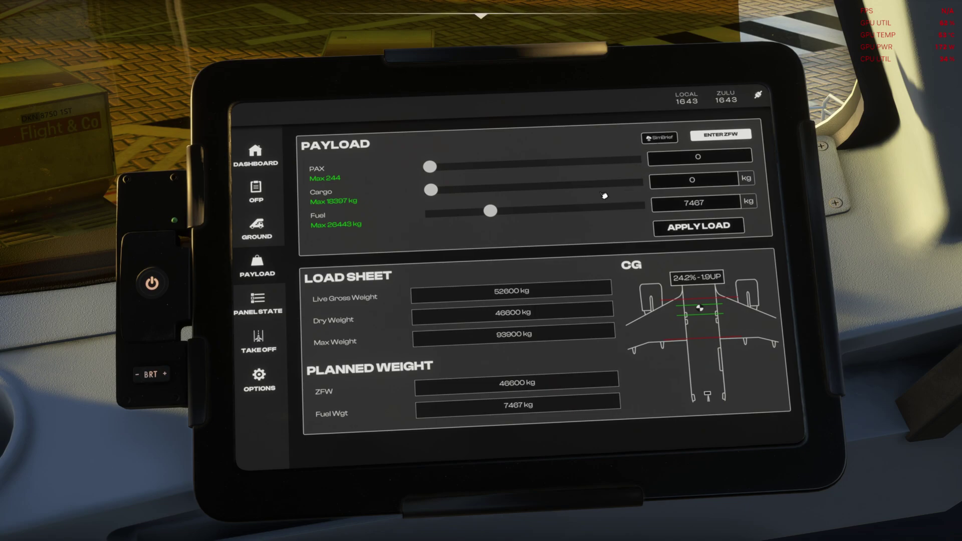
click(660, 138)
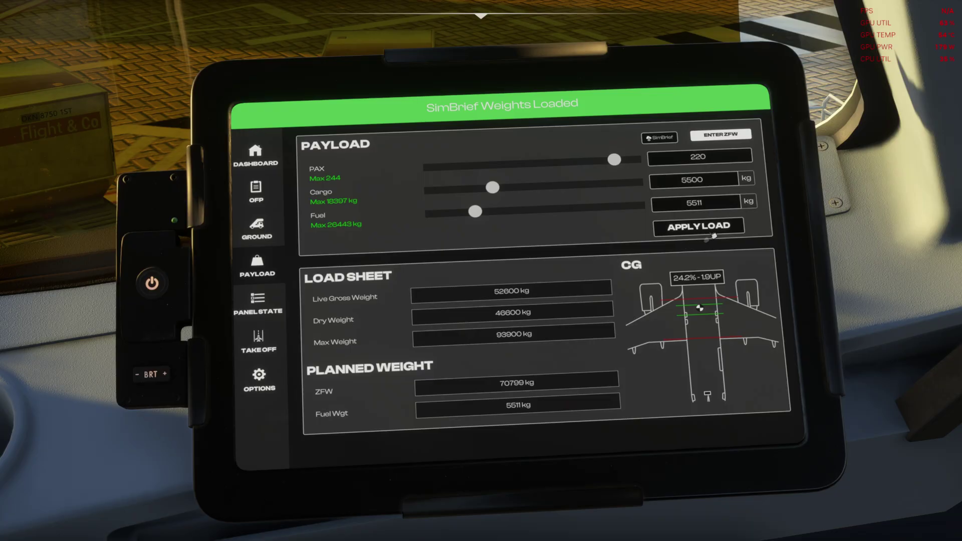
click(689, 226)
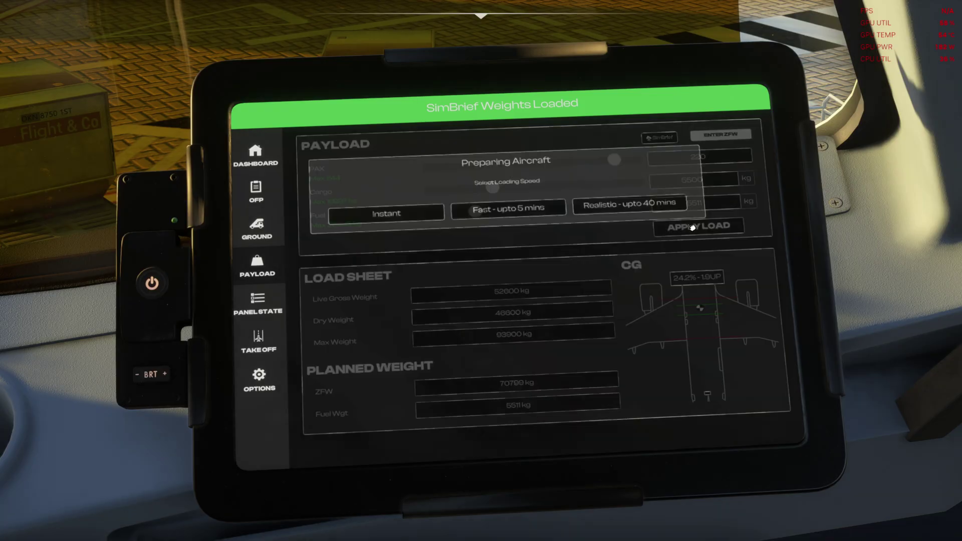
click(386, 215)
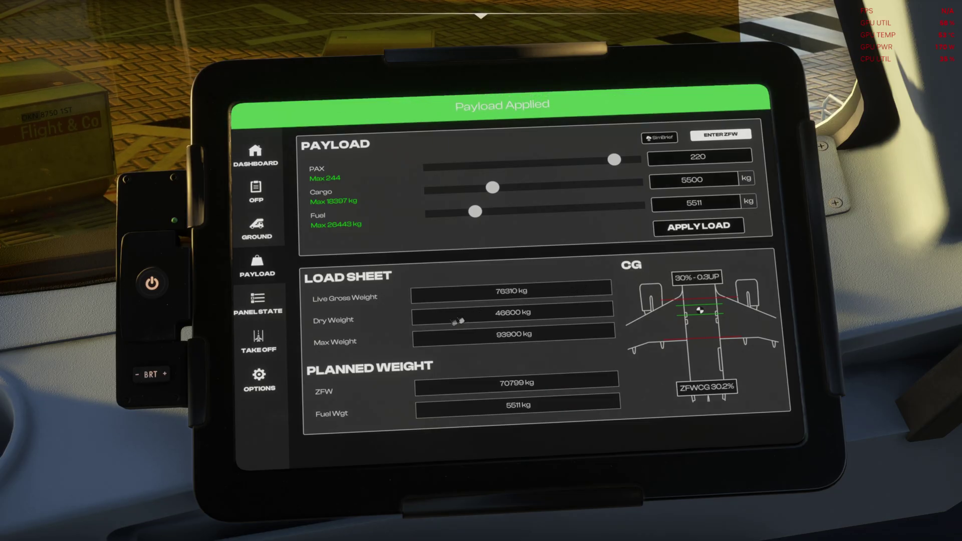
Step: Sync the takeoff conditions for RWY 02, set the weight to 76.3, calculate the takeoff performance and return to the MCDU
click(259, 336)
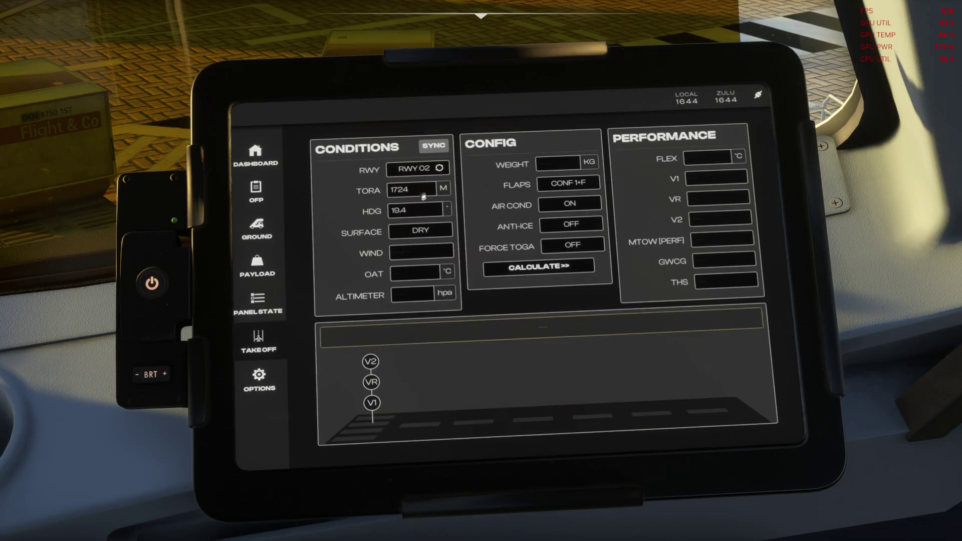
click(434, 146)
click(263, 269)
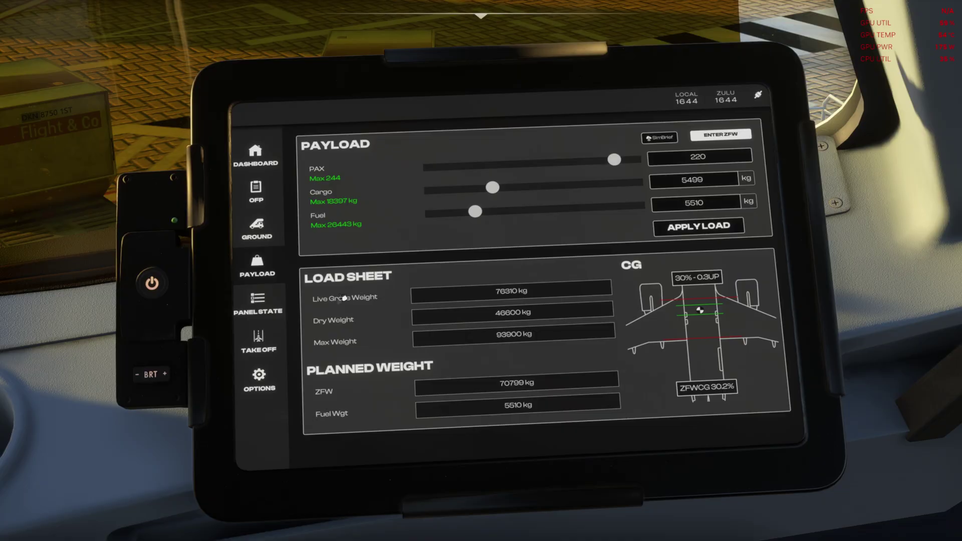
click(265, 351)
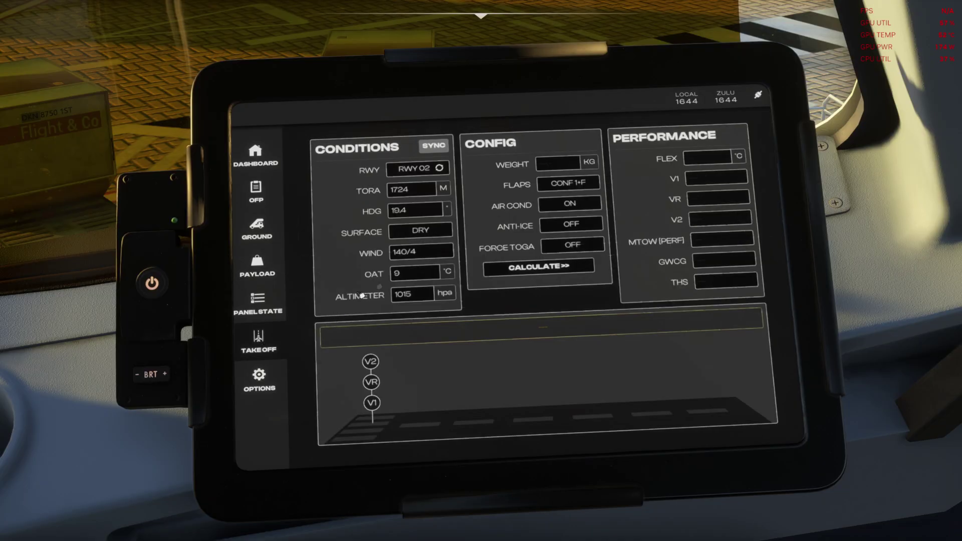
click(565, 170)
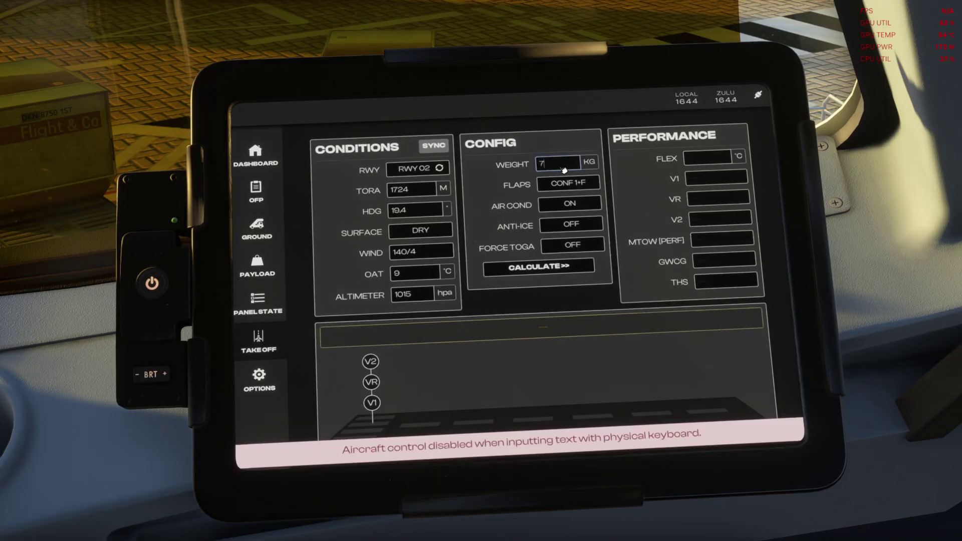
click(537, 270)
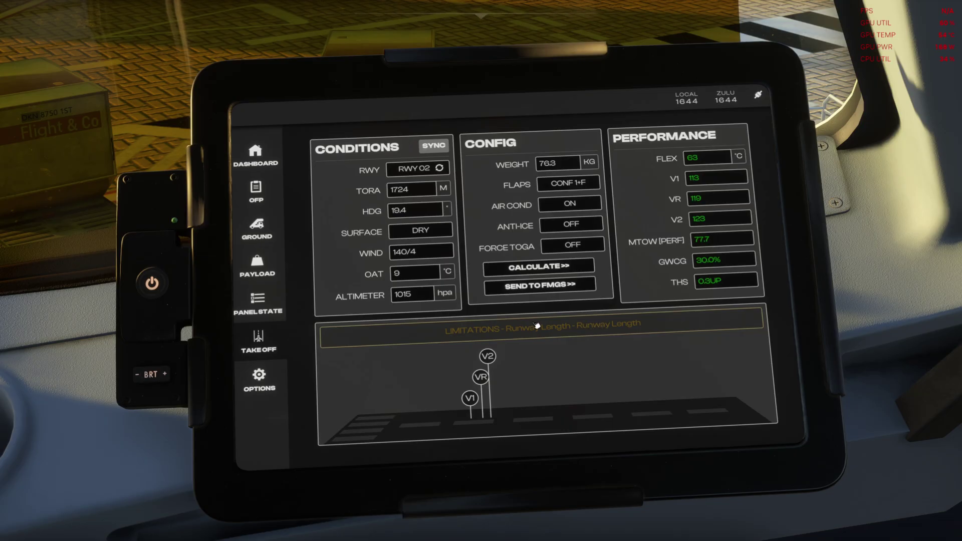
key(alt+2)
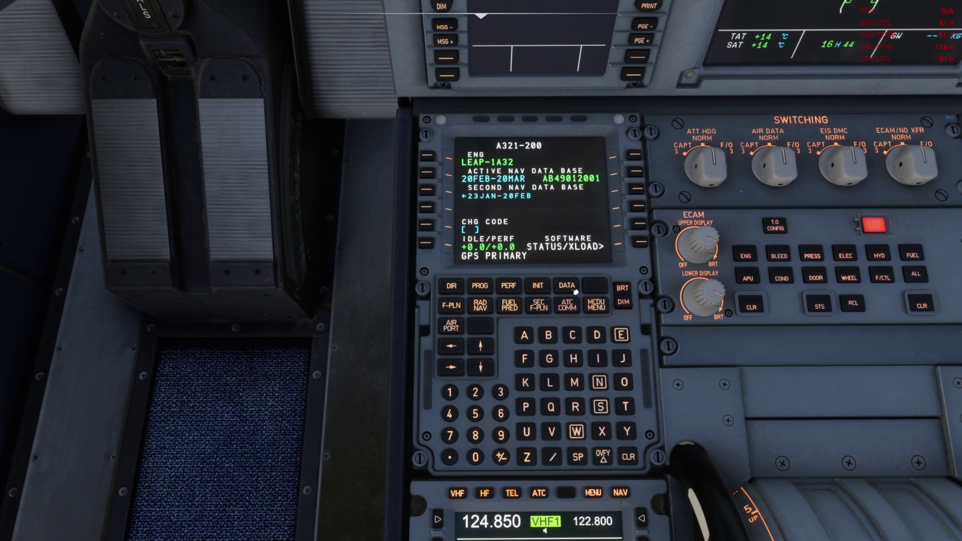
Step: Open the MCDU INIT page, request the SimBrief route uplink for EGHI/EGPH and clear the scratchpad messages
click(536, 285)
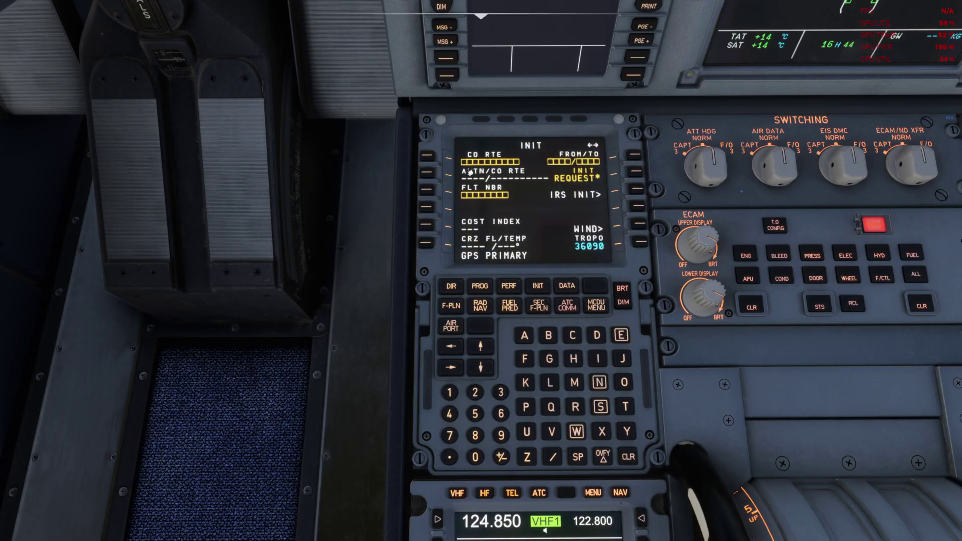
click(636, 173)
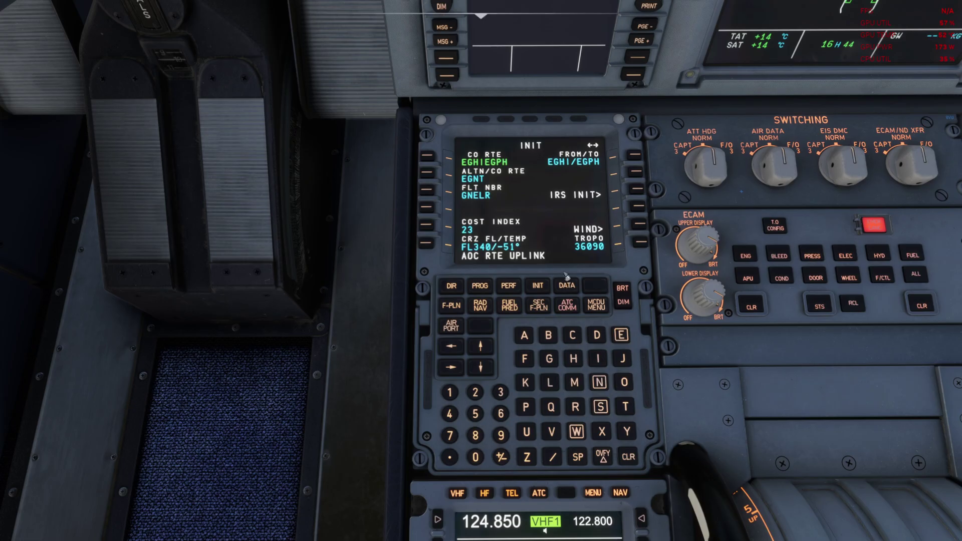
click(629, 457)
click(629, 457)
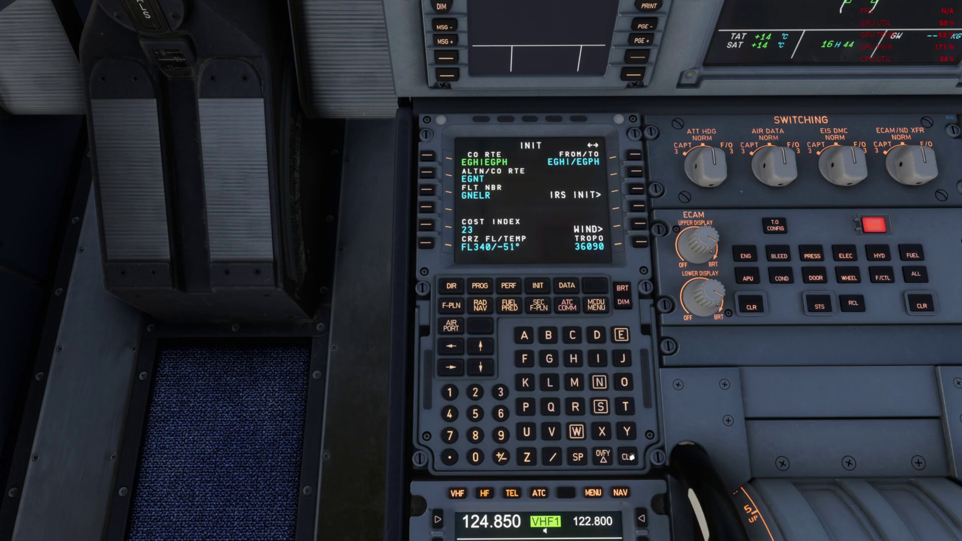
Step: Examine the uplinked route waypoints in the MCDU flight plan, clear the scratchpad message and return to the first legs
click(454, 322)
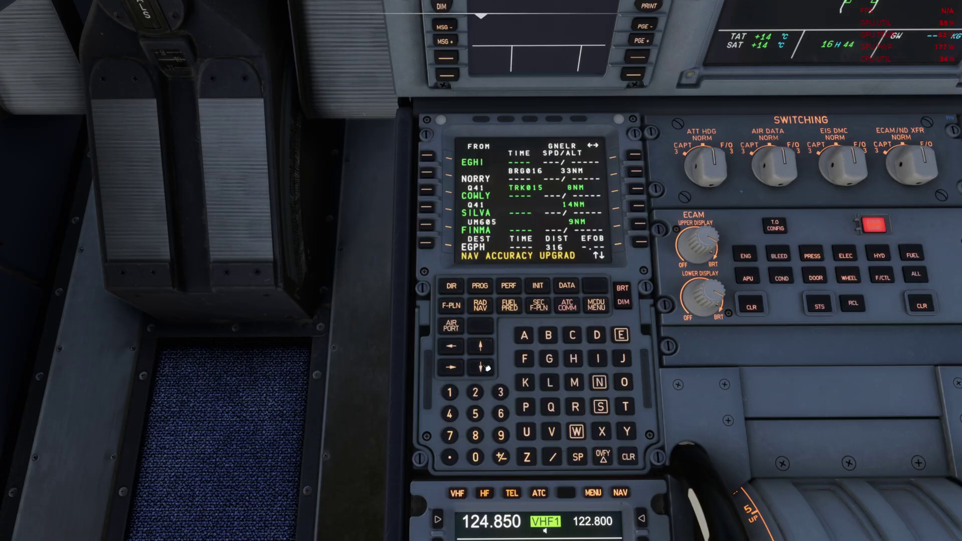
click(482, 349)
click(481, 349)
click(481, 350)
click(481, 349)
click(481, 350)
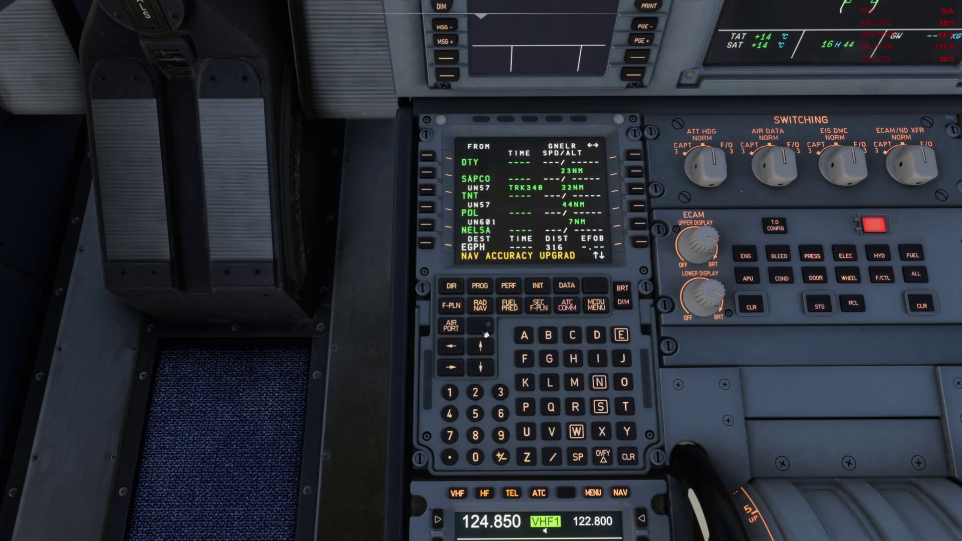
click(630, 457)
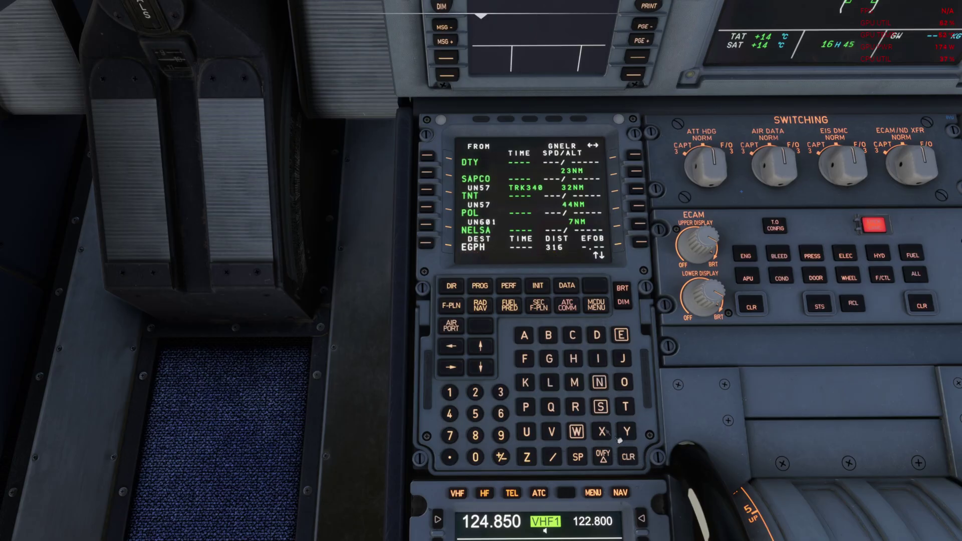
click(450, 306)
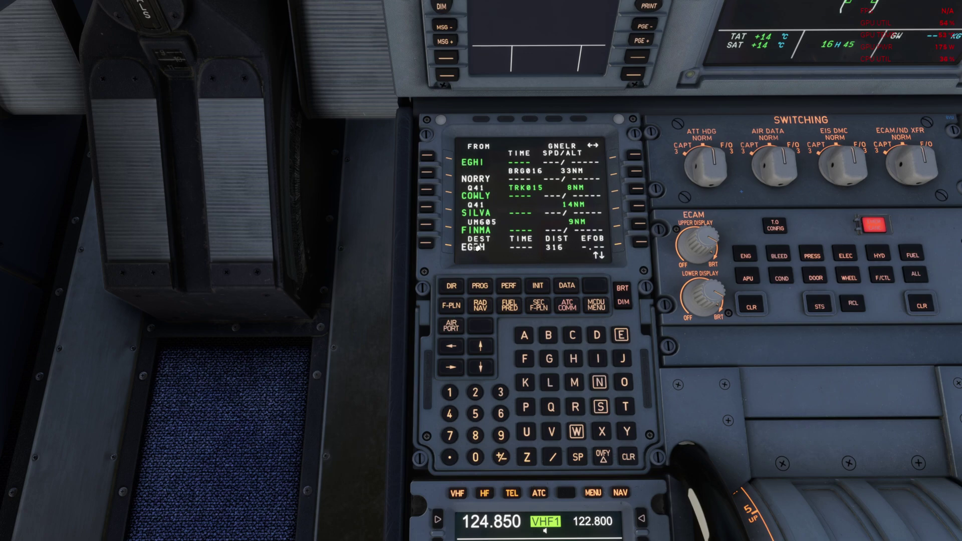
Step: Set the EGPH arrival to the ILS06 approach with the INPI1E STAR and insert it into the flight plan
click(481, 346)
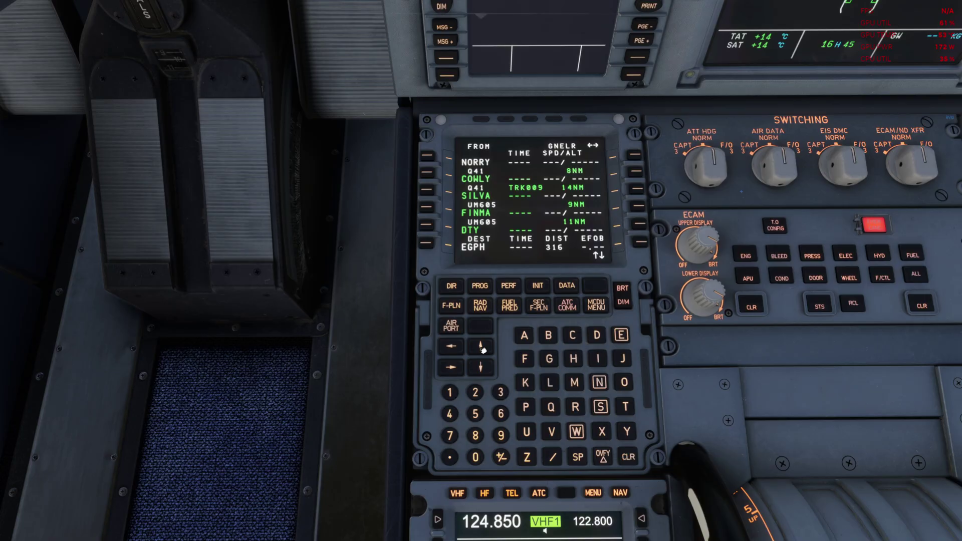
click(481, 346)
click(481, 346)
click(481, 346)
click(481, 346)
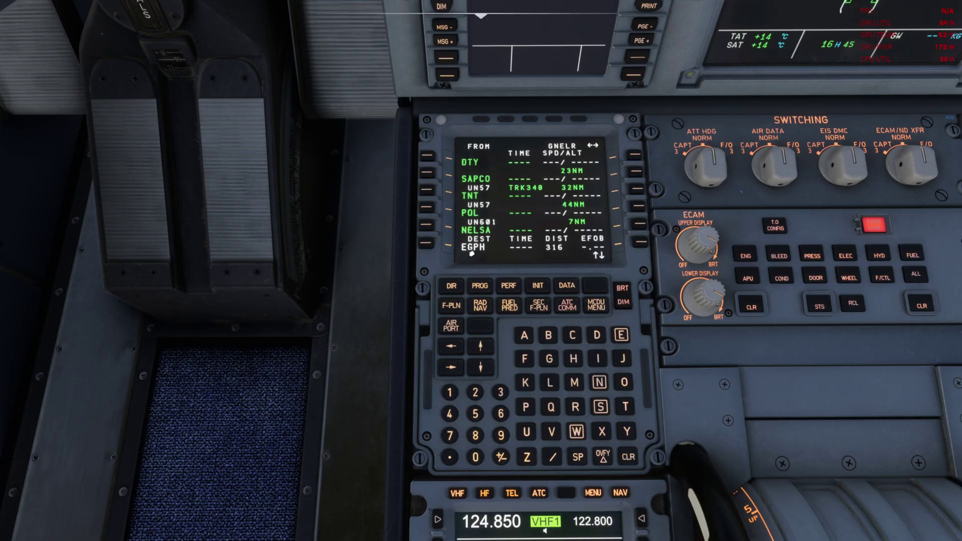
click(429, 243)
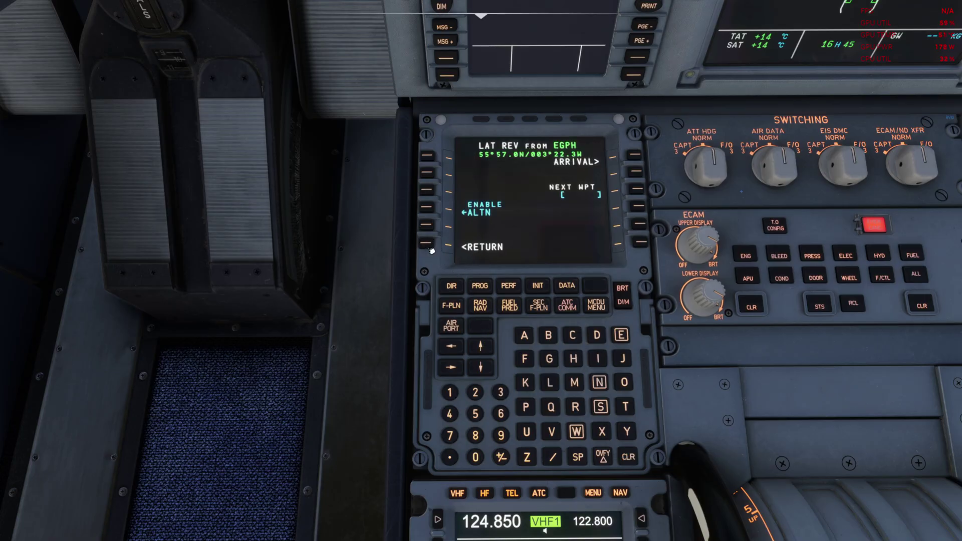
click(635, 157)
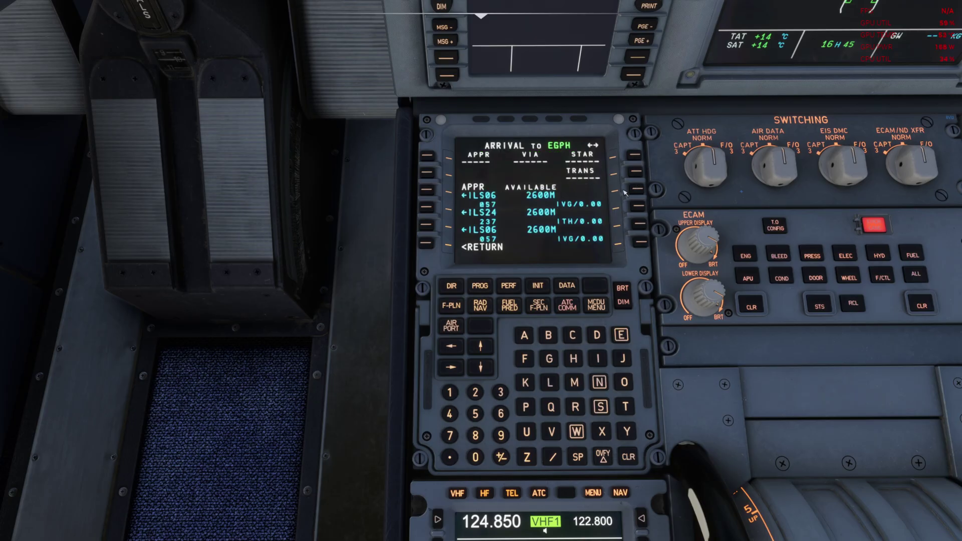
click(434, 193)
click(492, 366)
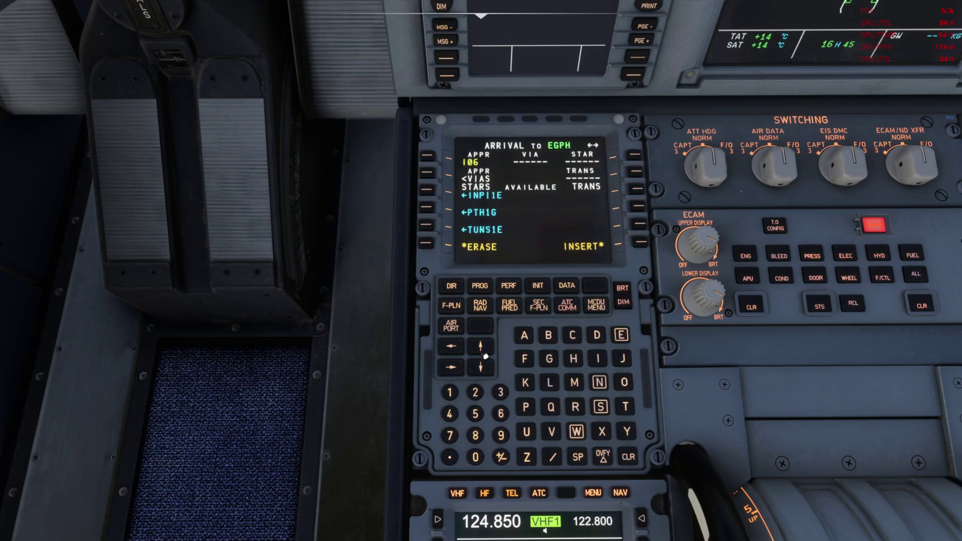
click(430, 193)
click(641, 244)
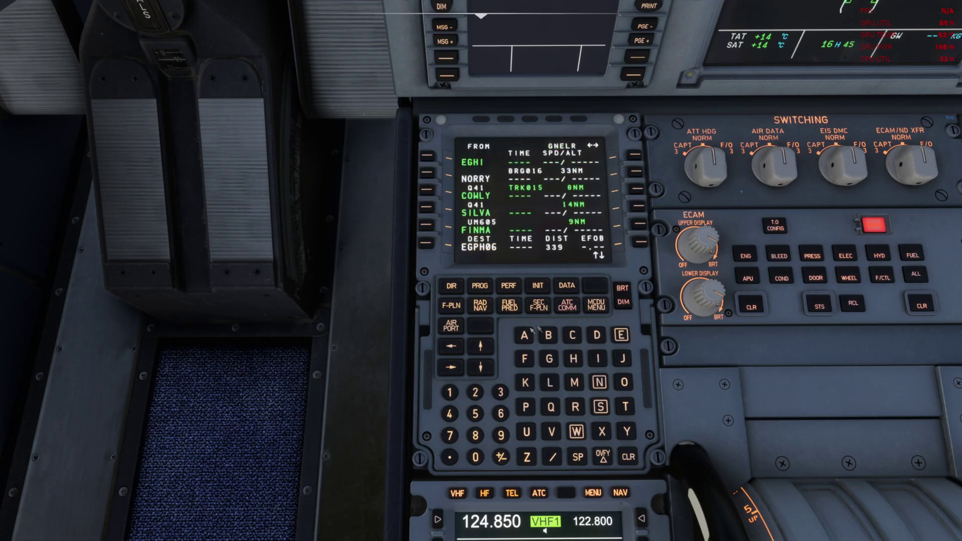
Step: Examine the flight plan legs through the inserted arrival and approach, and return to the departure end
click(481, 347)
click(481, 348)
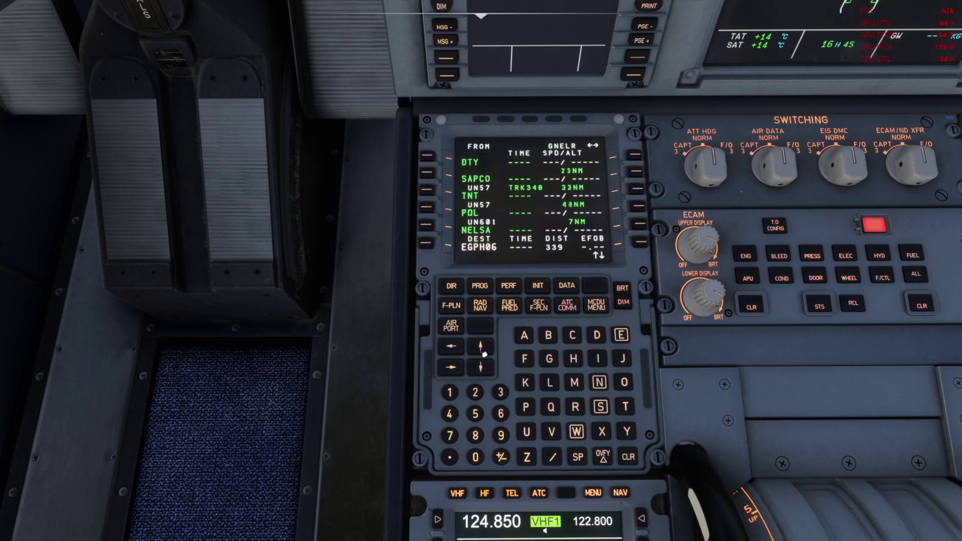
click(482, 347)
click(481, 348)
click(482, 351)
click(482, 351)
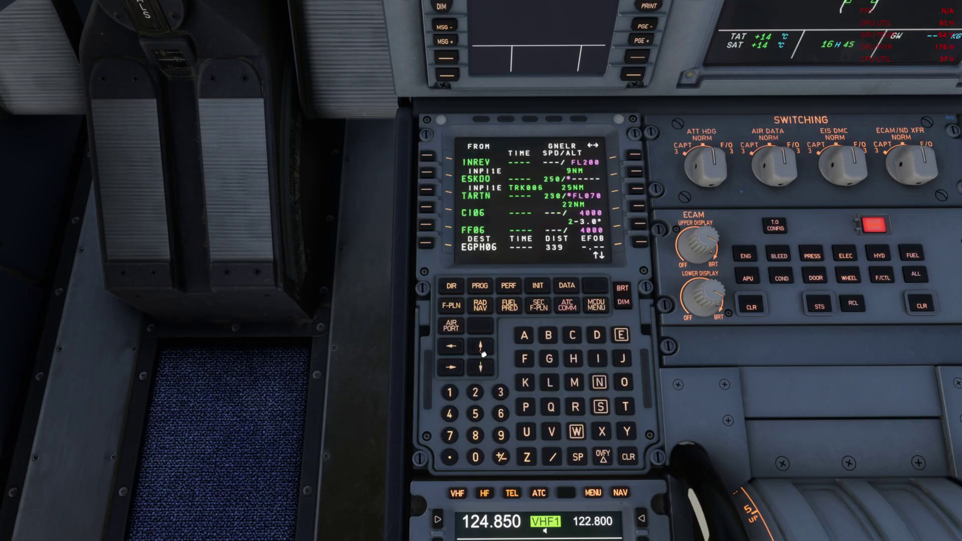
click(482, 351)
click(482, 353)
click(448, 307)
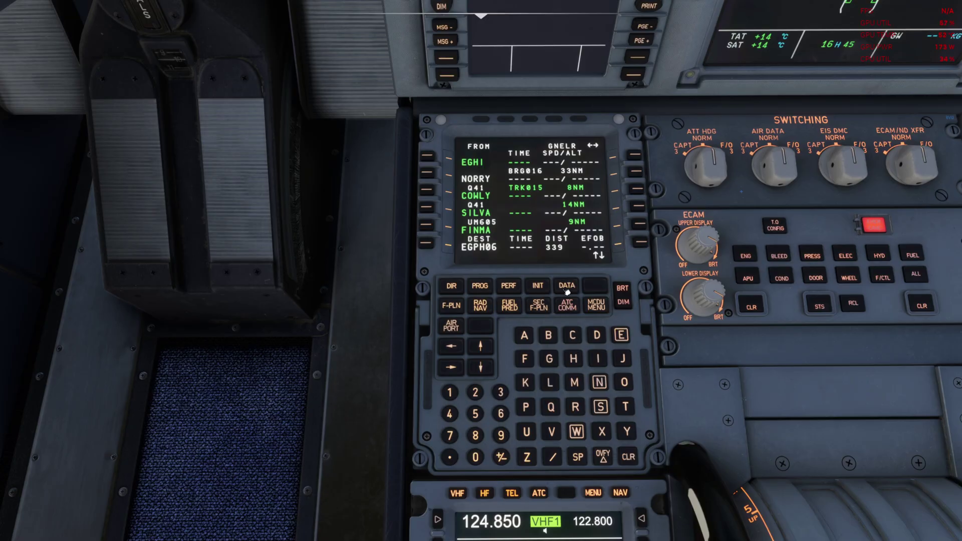
Step: Open the INIT fuel page, look up the planned ZFW and ZFWCG on the tablet's payload page and return to the MCDU
click(544, 289)
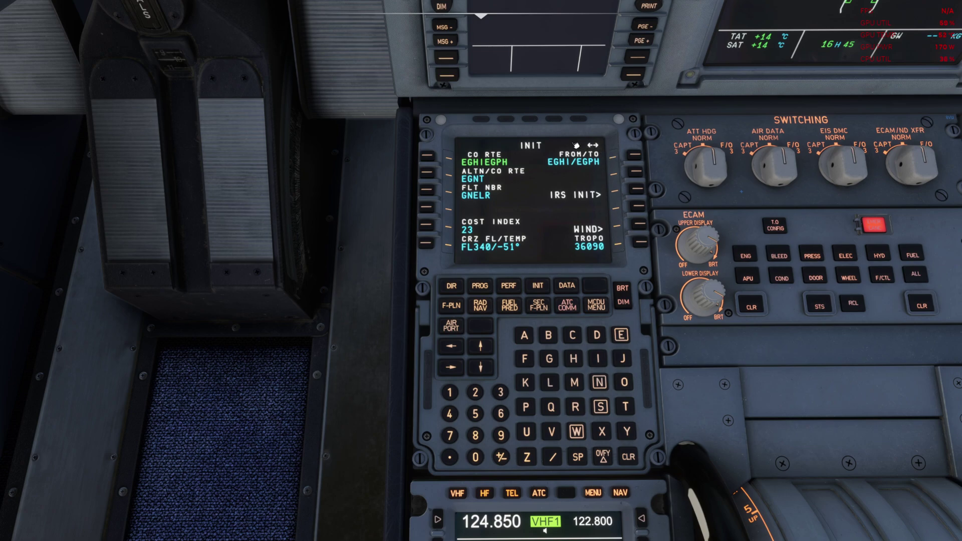
click(451, 371)
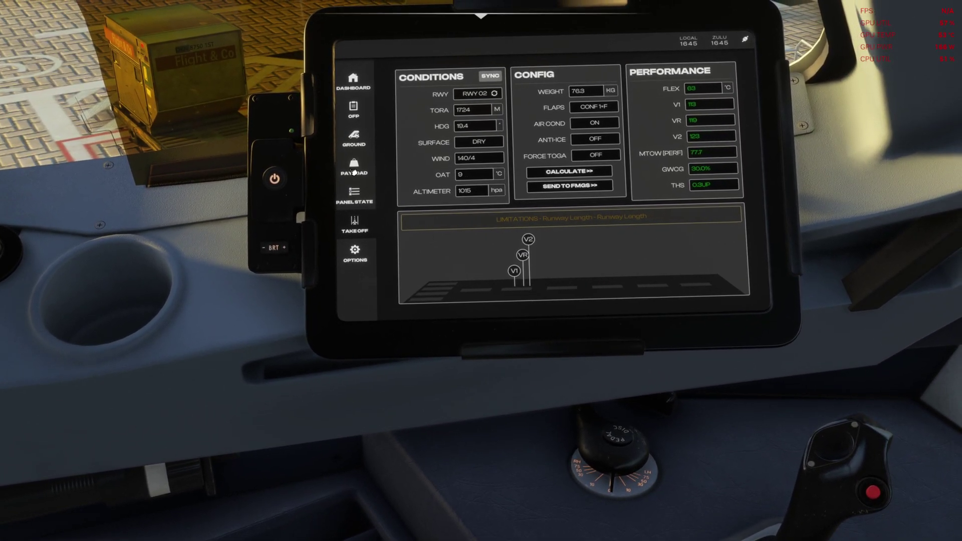
click(354, 167)
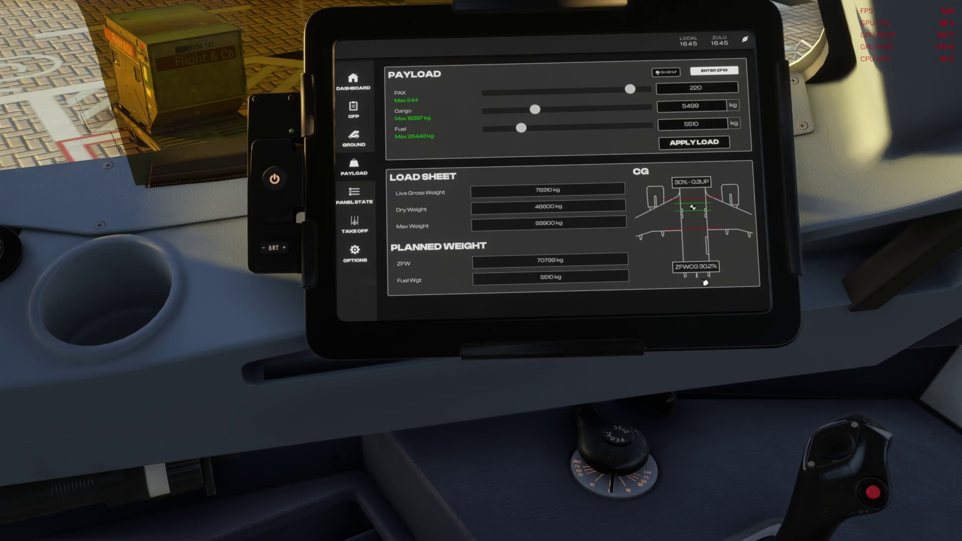
key(alt+2)
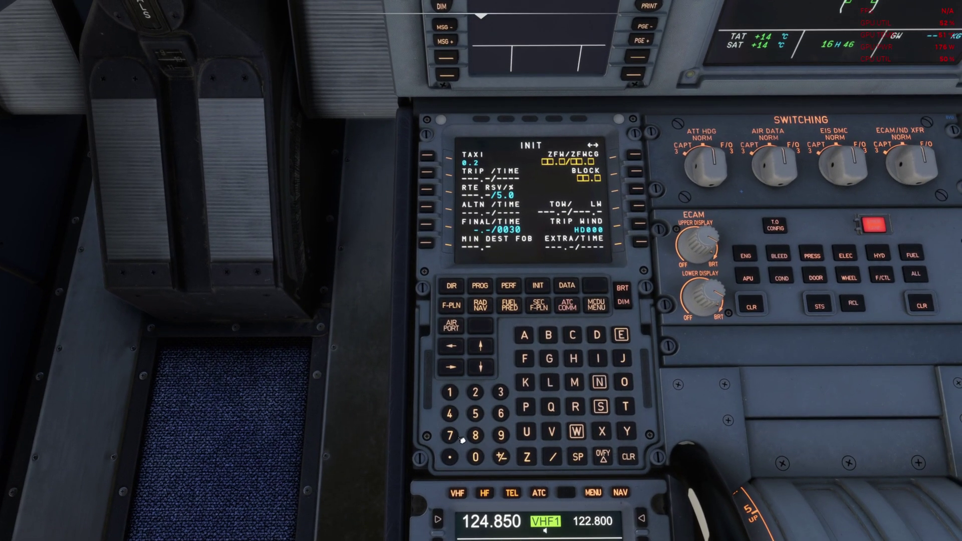
Step: Enter 70.8/30.2 as the ZFW/ZFWCG on the INIT fuel page, and run and confirm the fuel planning
click(450, 435)
click(480, 459)
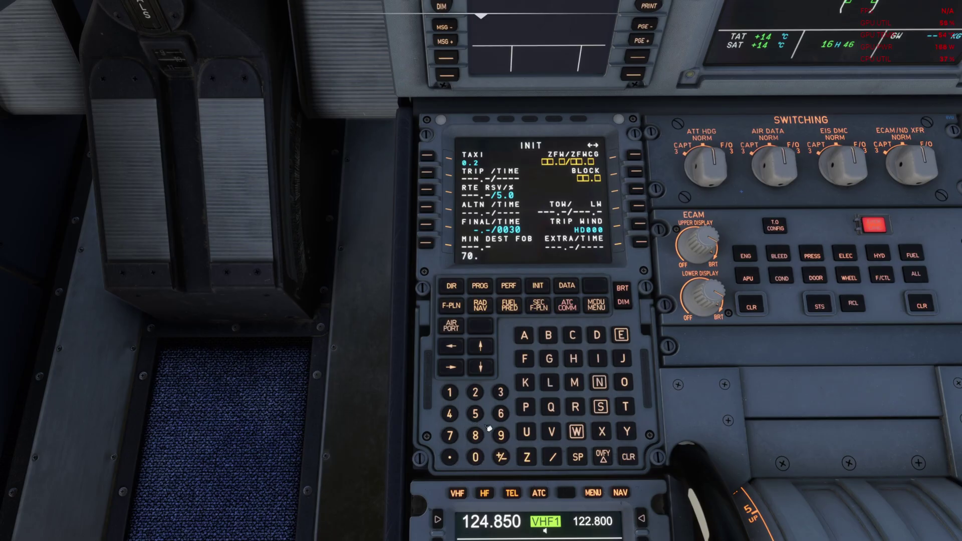
click(552, 458)
click(504, 394)
click(475, 457)
click(637, 158)
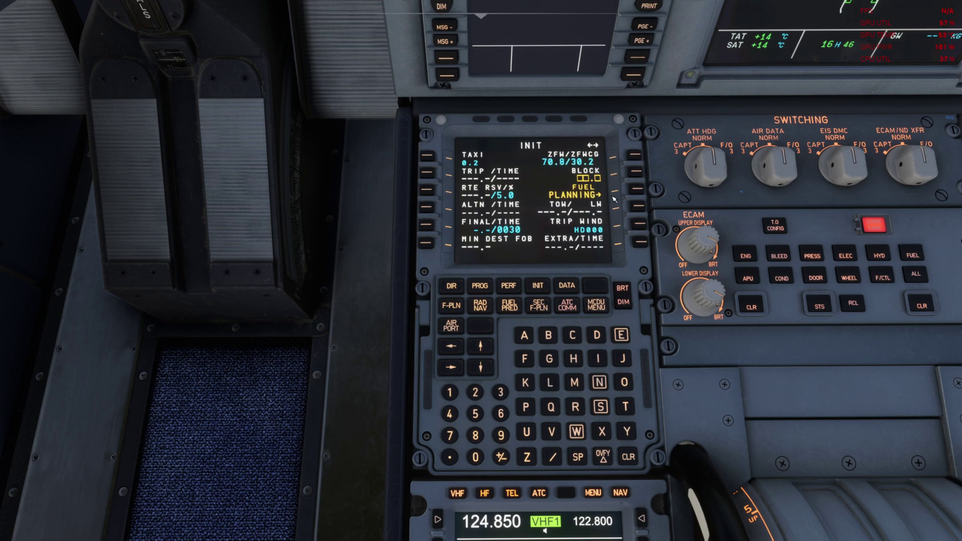
click(637, 191)
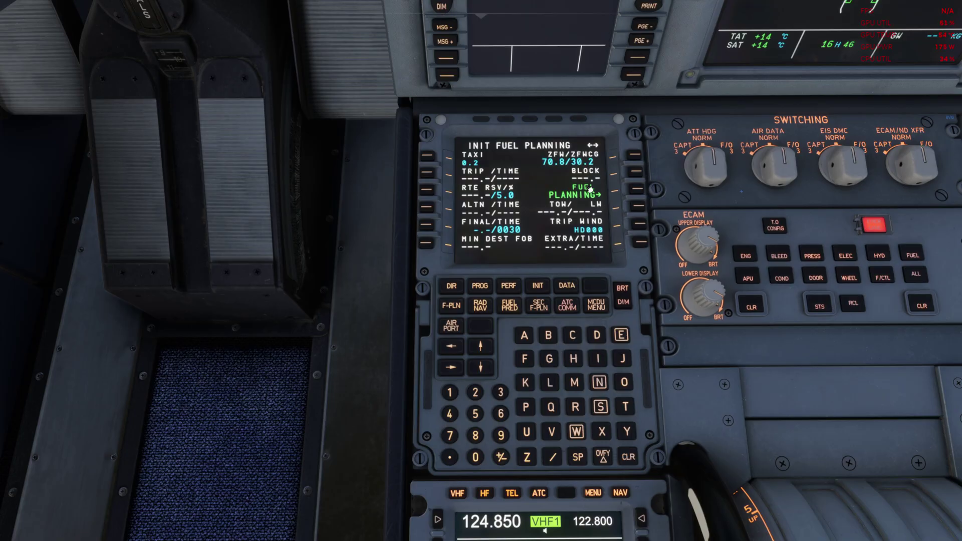
click(641, 192)
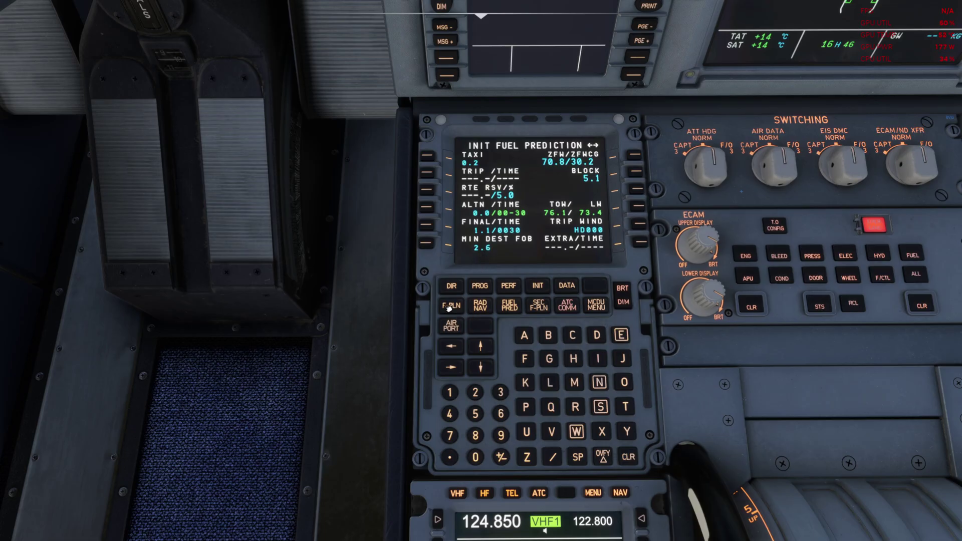
Step: Send the tablet's takeoff performance to the FMGS, confirm the takeoff data on the MCDU PERF page and clear the message
click(509, 288)
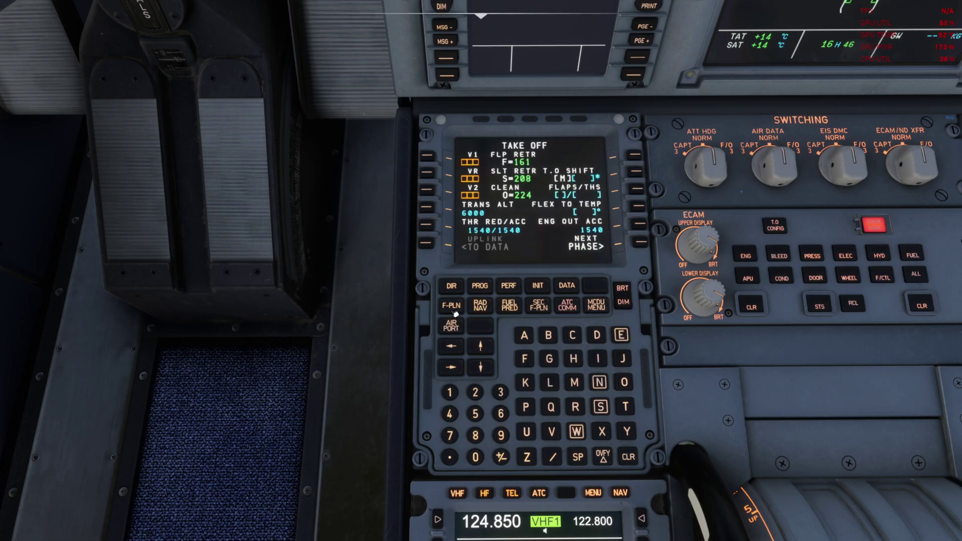
key(alt+2)
key(alt+3)
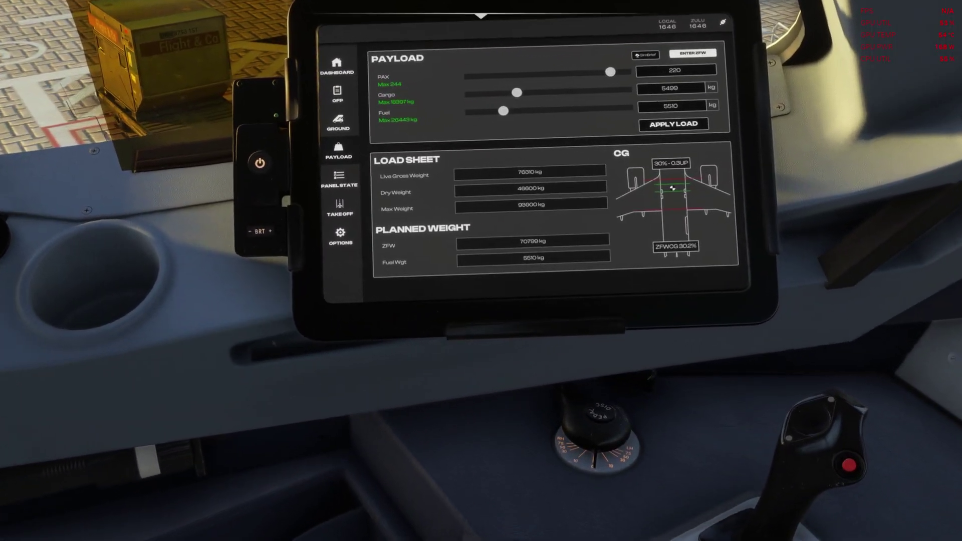
click(340, 220)
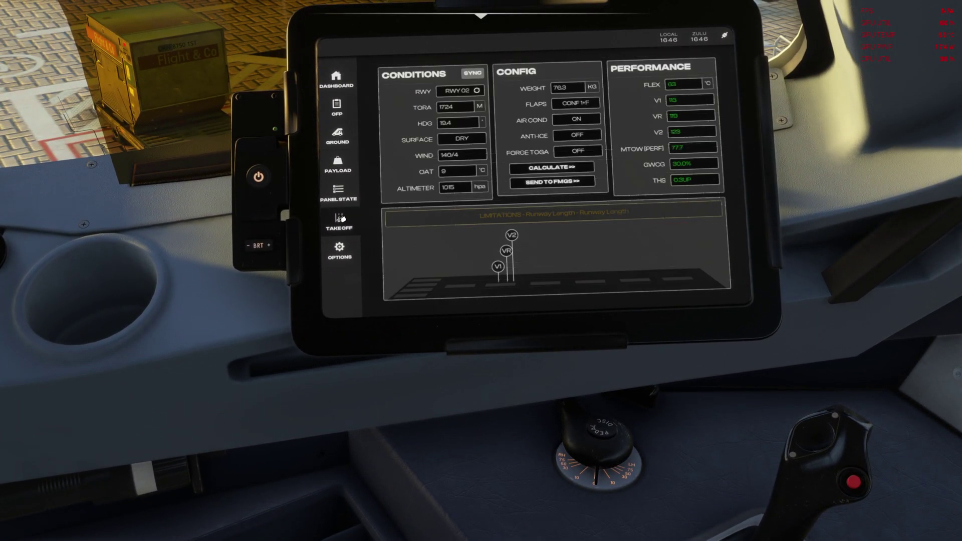
click(557, 185)
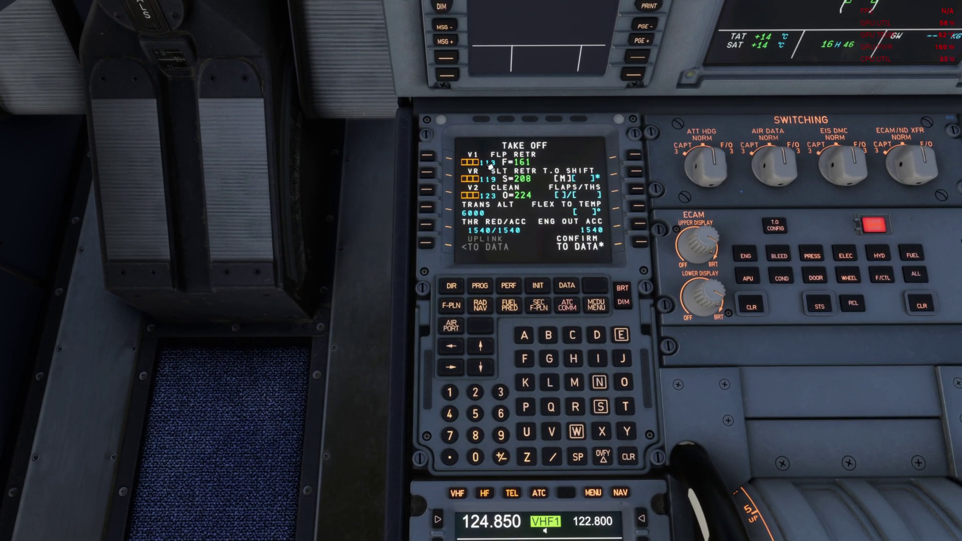
click(641, 243)
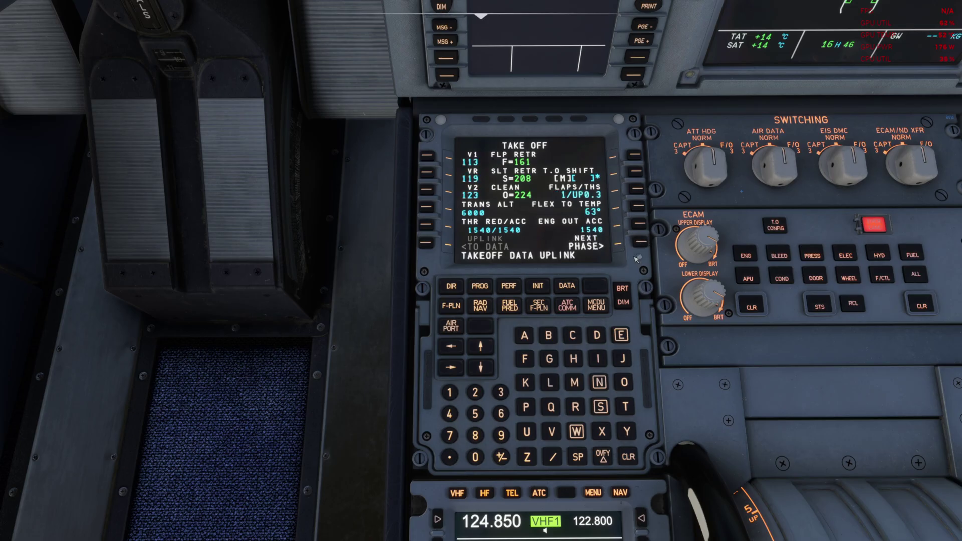
click(630, 463)
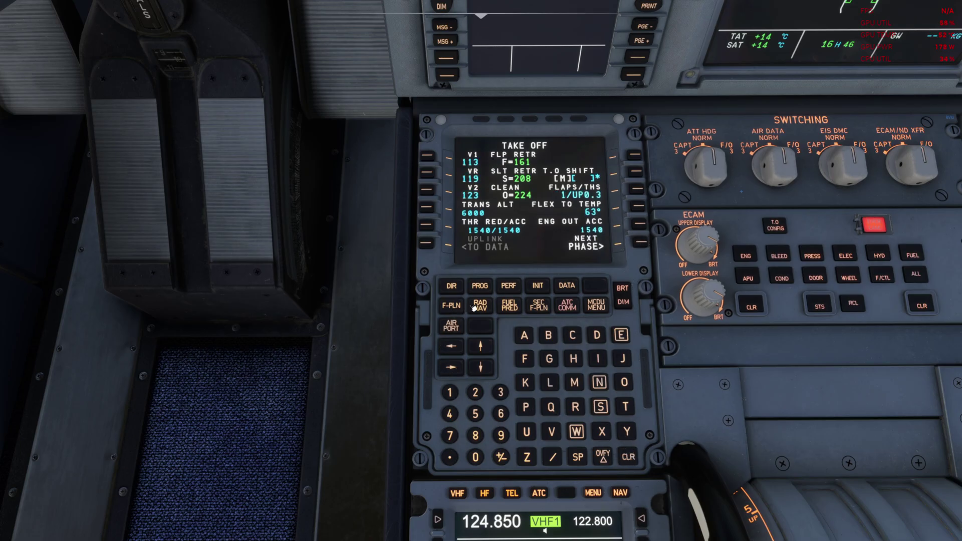
Step: Look over the SimBrief briefing and route in the browser, and switch to the Flight Planner tab
key(ctrl+space)
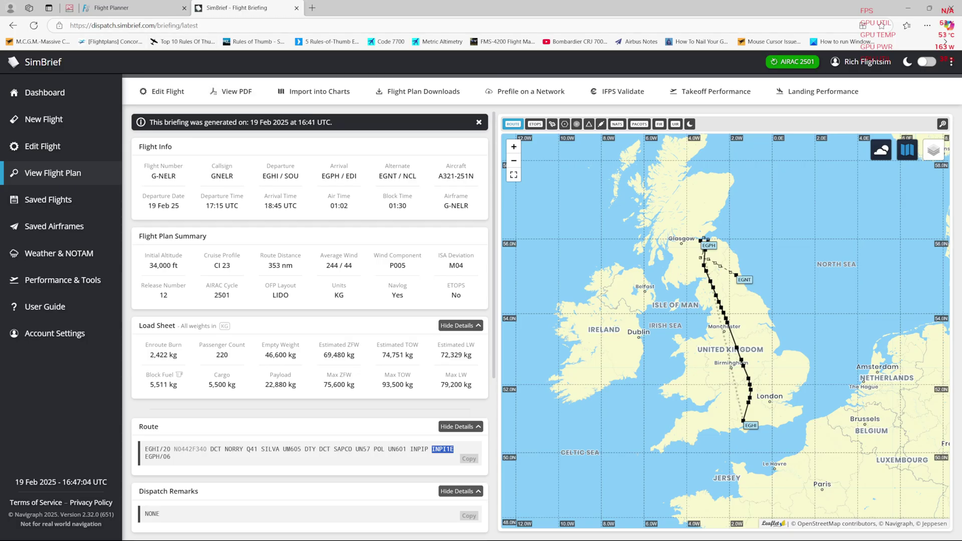
click(125, 14)
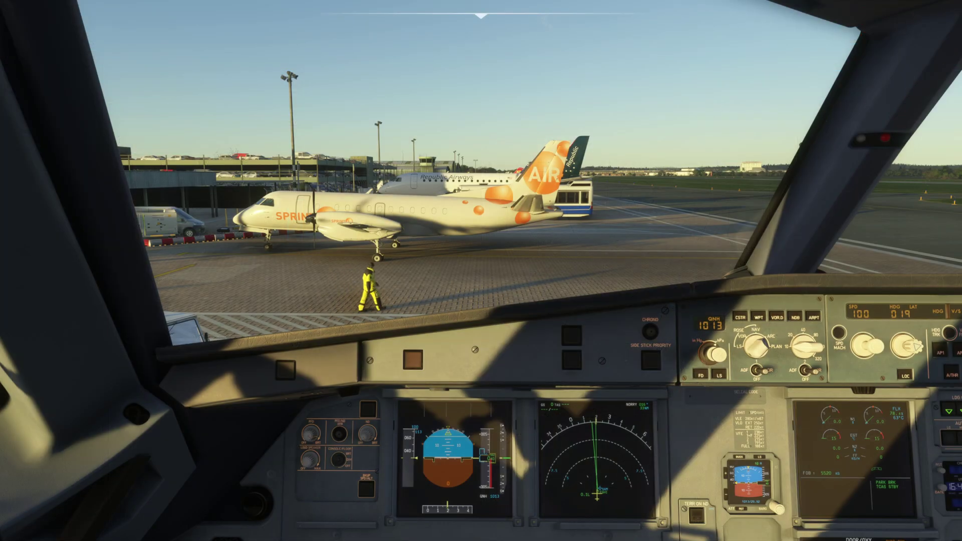
key(alt+1)
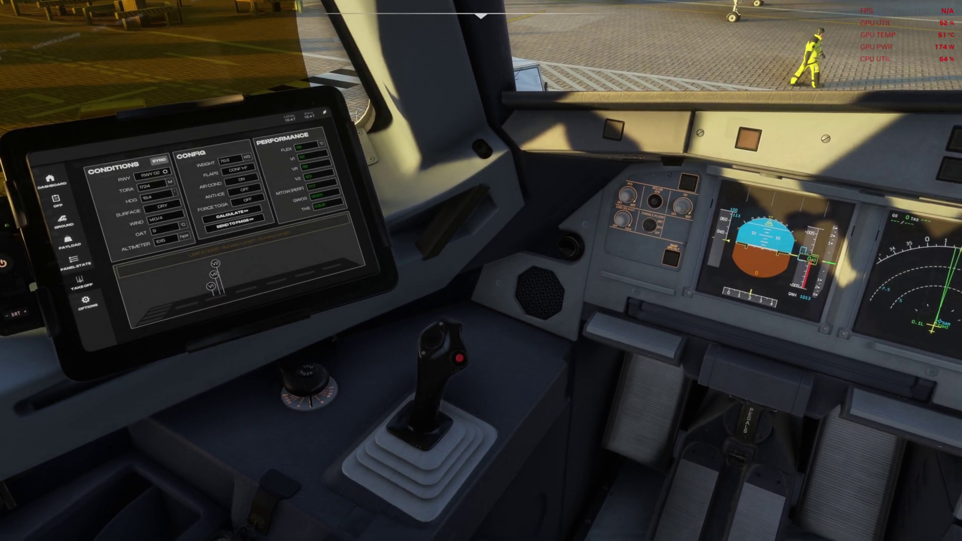
key(alt+2)
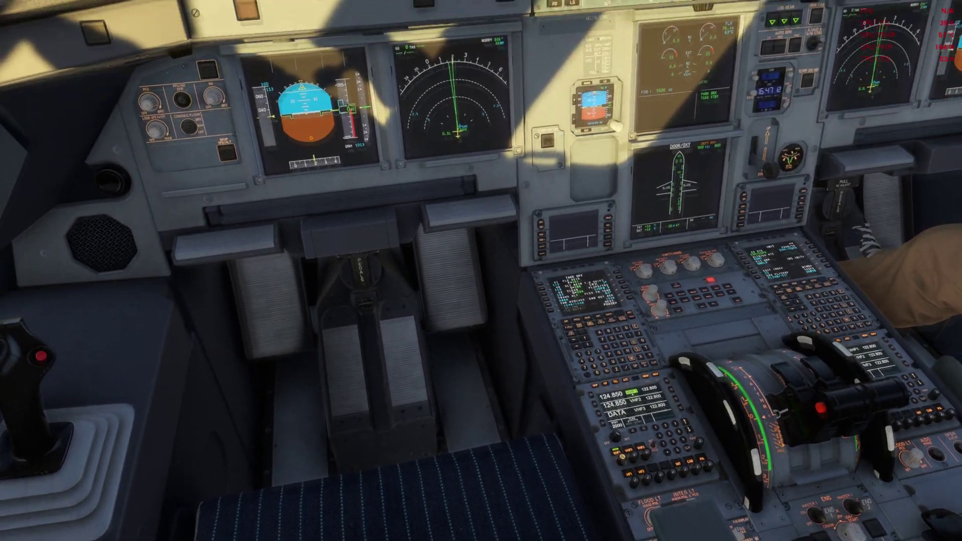
key(alt+3)
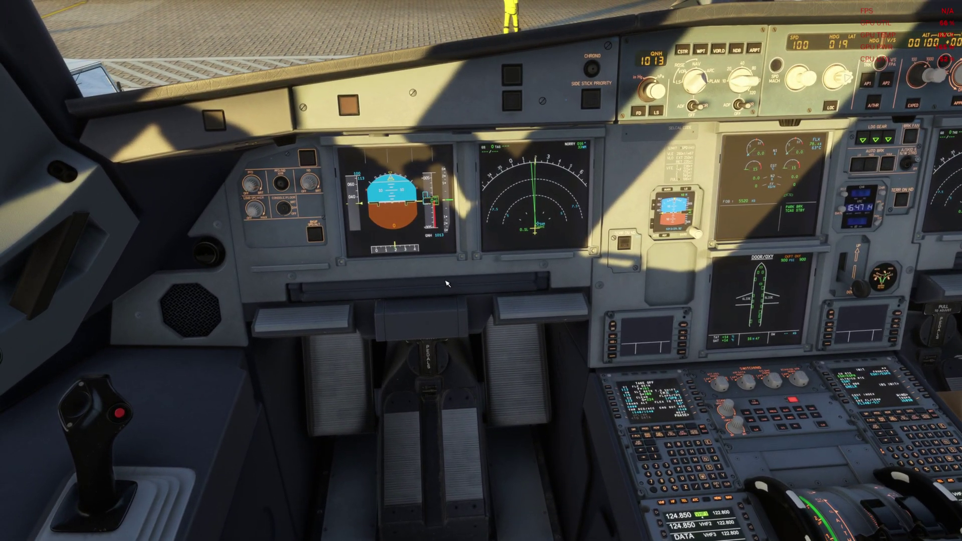